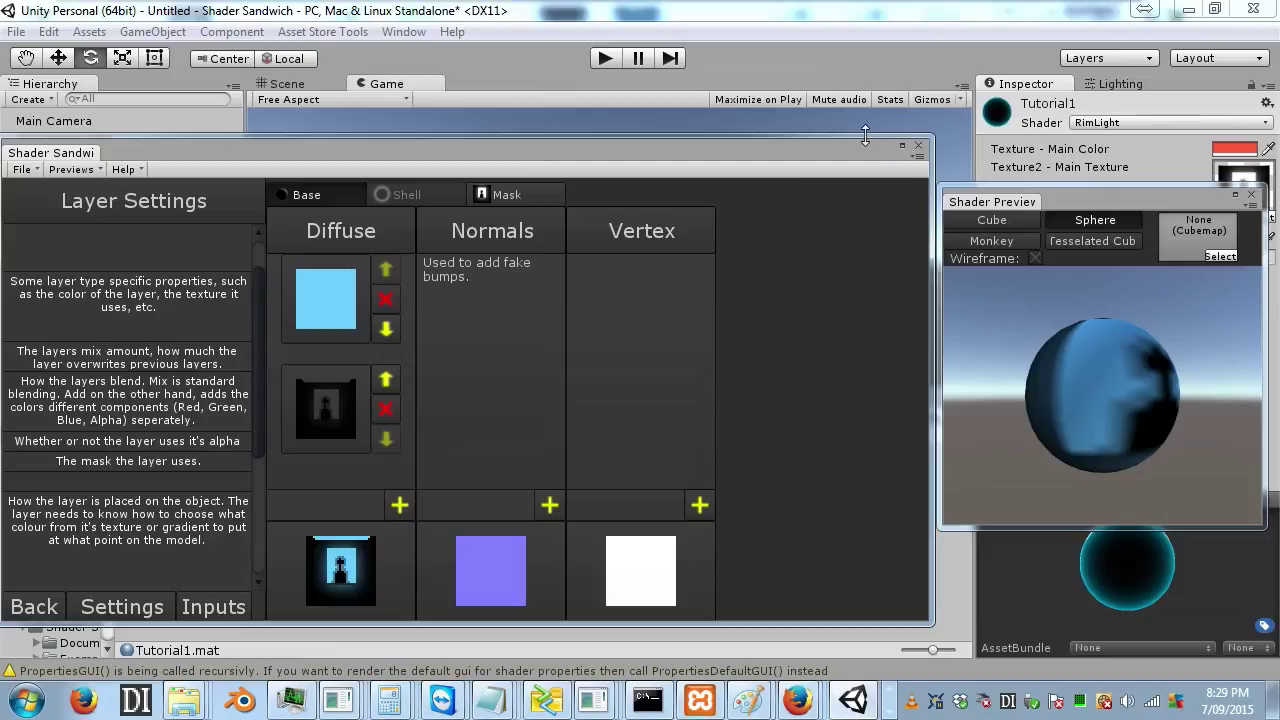
# Step: Move the Shader Sandwich and Shader Preview windows clear of the scene and set the Tutorial1 material's emission main color to orange
pyautogui.moveTo(866, 168); pyautogui.dragTo(572, 621)
pyautogui.moveTo(1057, 201); pyautogui.dragTo(672, 528)
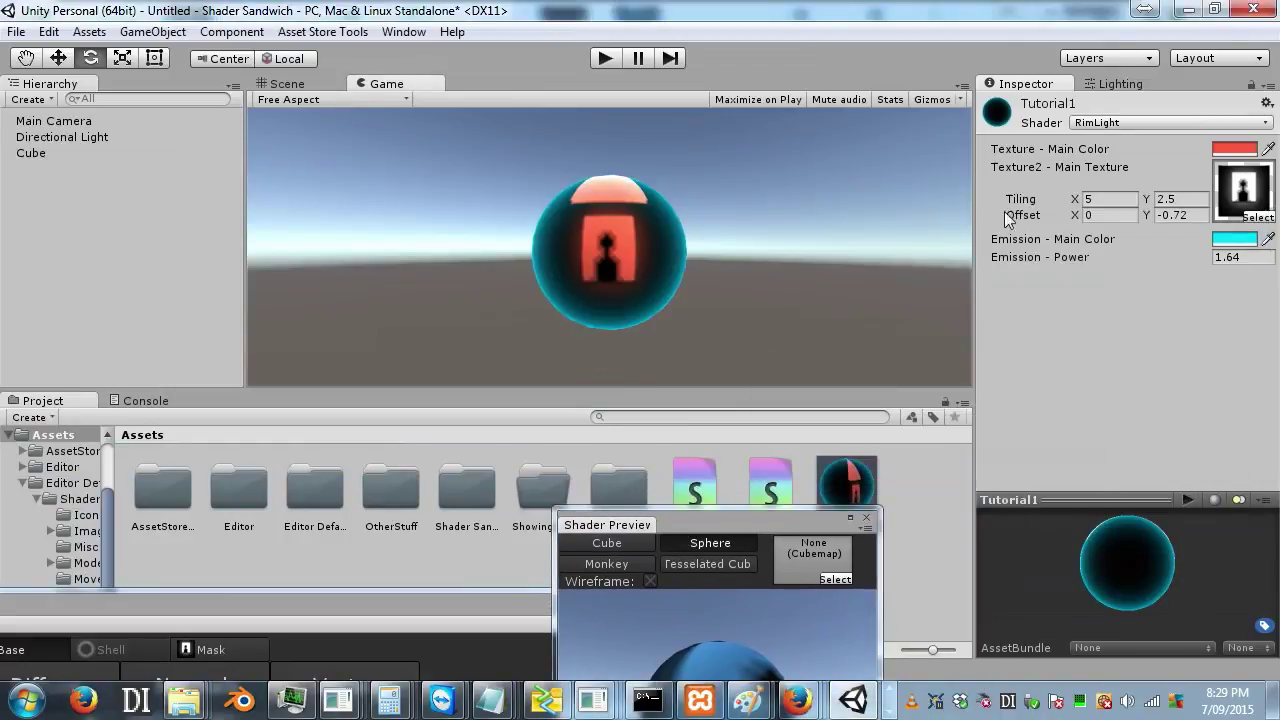
pyautogui.click(1233, 240)
pyautogui.moveTo(895, 381); pyautogui.dragTo(907, 449)
# Step: Set the Tutorial1 material's Emission Power to 3
pyautogui.click(1150, 257)
pyautogui.click(1232, 257)
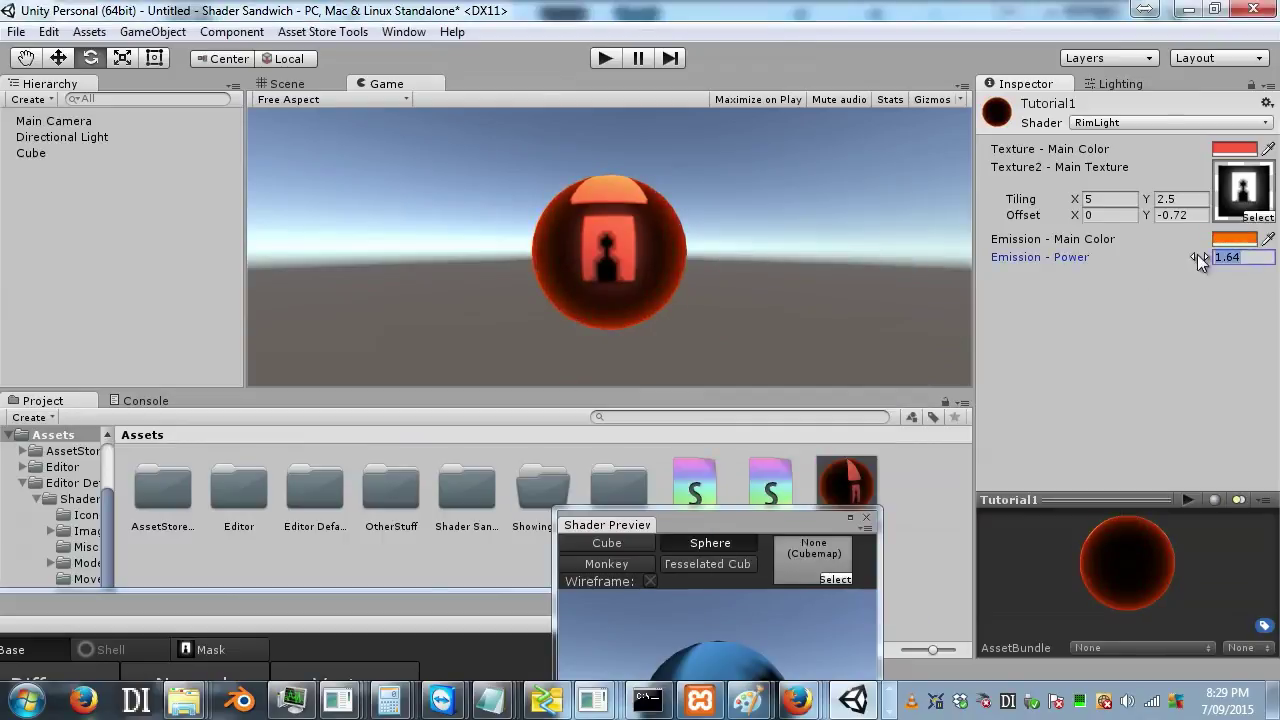
pyautogui.write('4')
pyautogui.press('BackSpace')
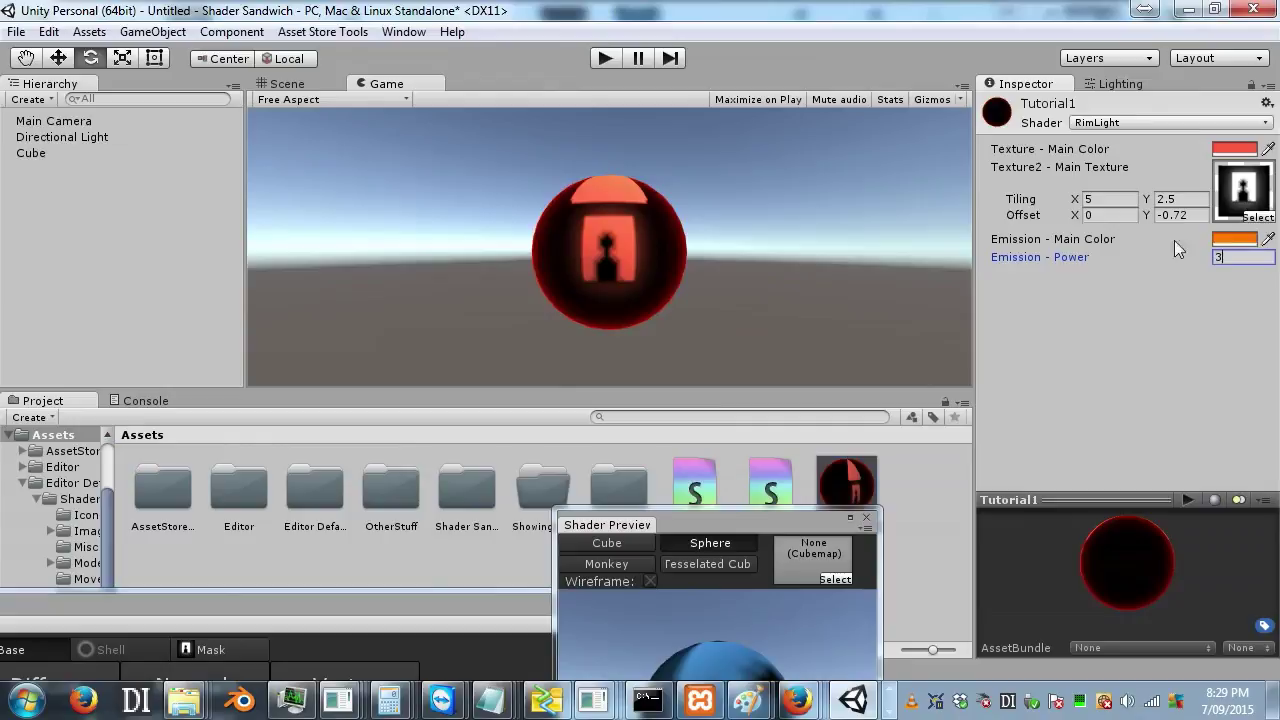
pyautogui.write('1')
pyautogui.press('BackSpace')
pyautogui.write('3')
pyautogui.press('Return')
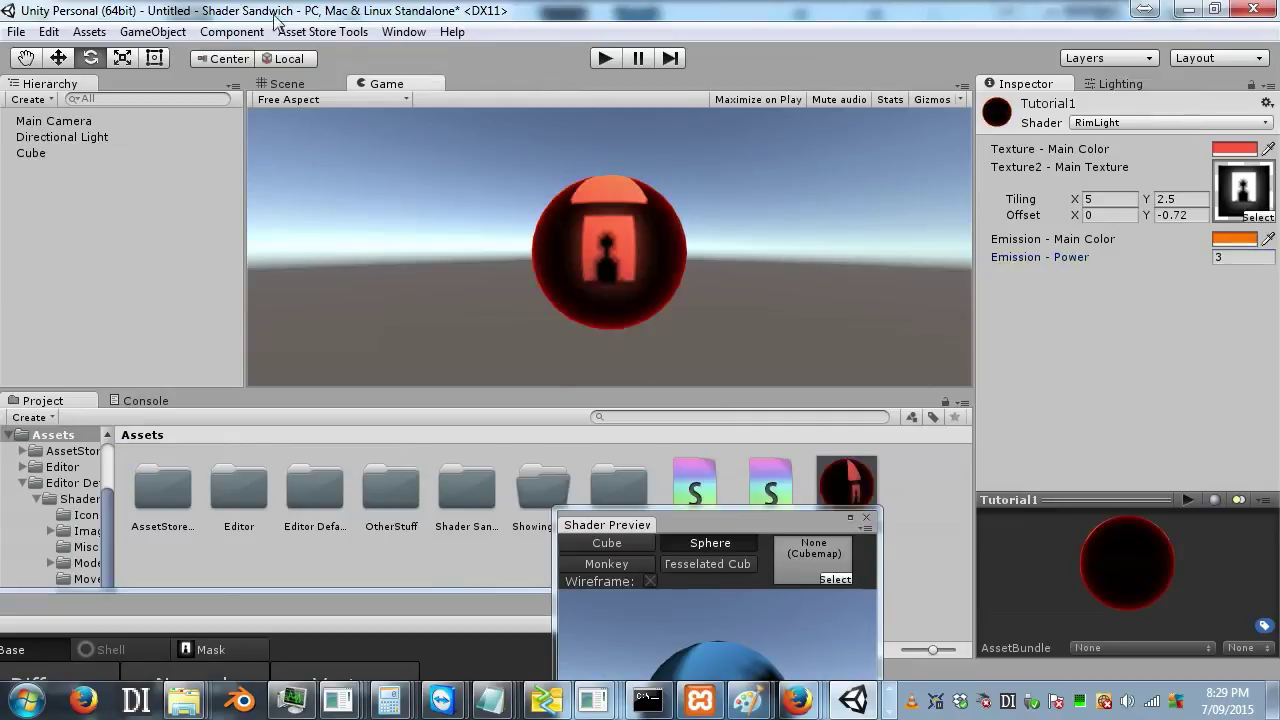
# Step: Try the Monkey mesh on the Cube object and rotate it about the Y axis
pyautogui.click(52, 154)
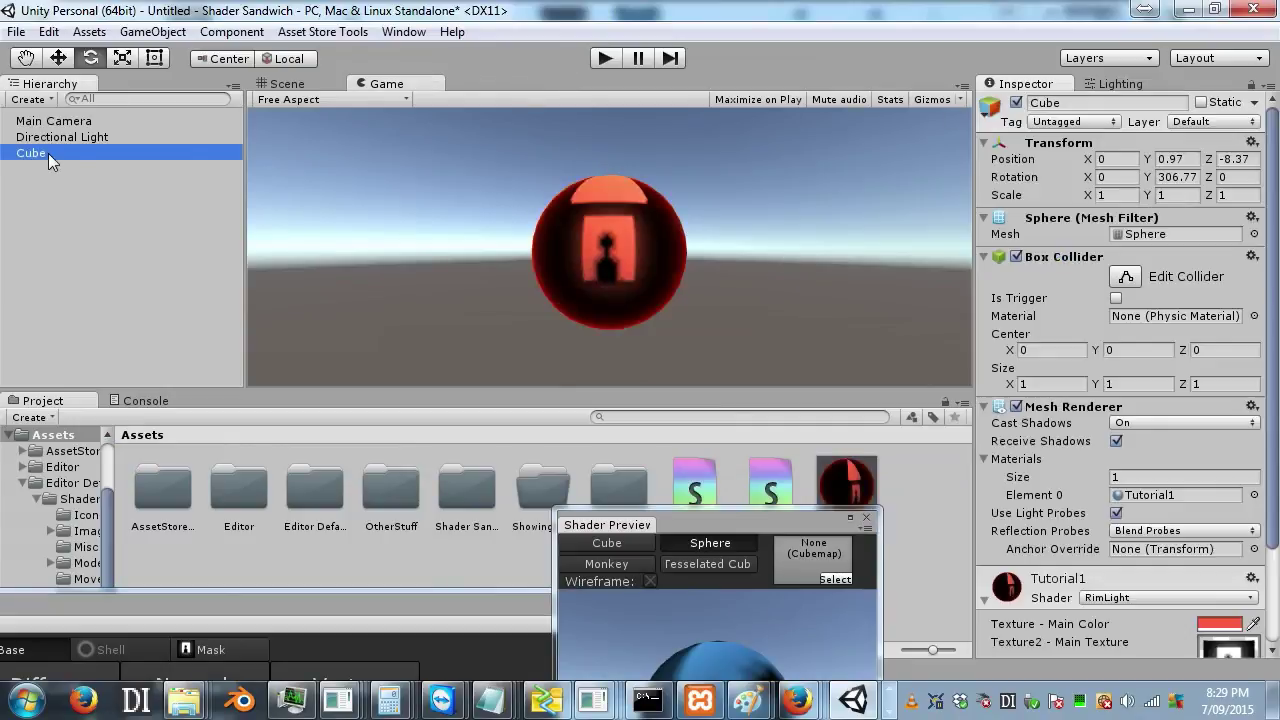
pyautogui.click(1254, 234)
pyautogui.write('mo')
pyautogui.doubleClick(706, 402)
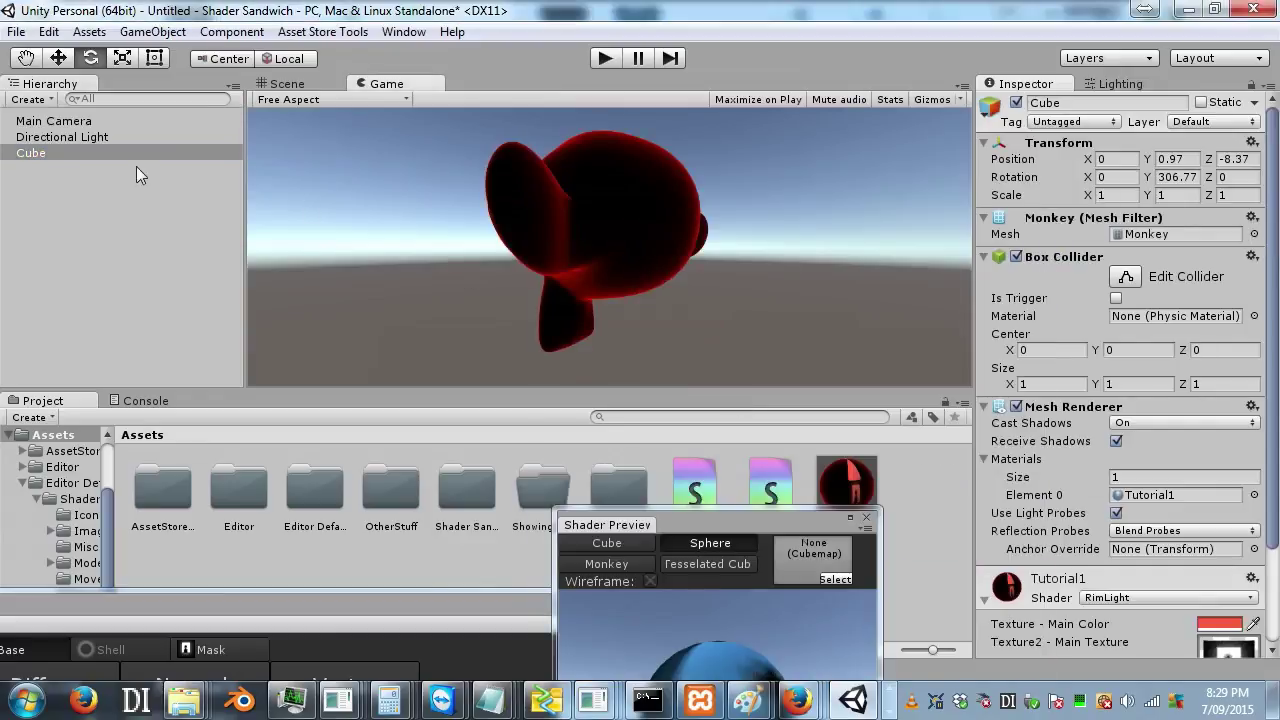
pyautogui.moveTo(1147, 177); pyautogui.dragTo(770, 310)
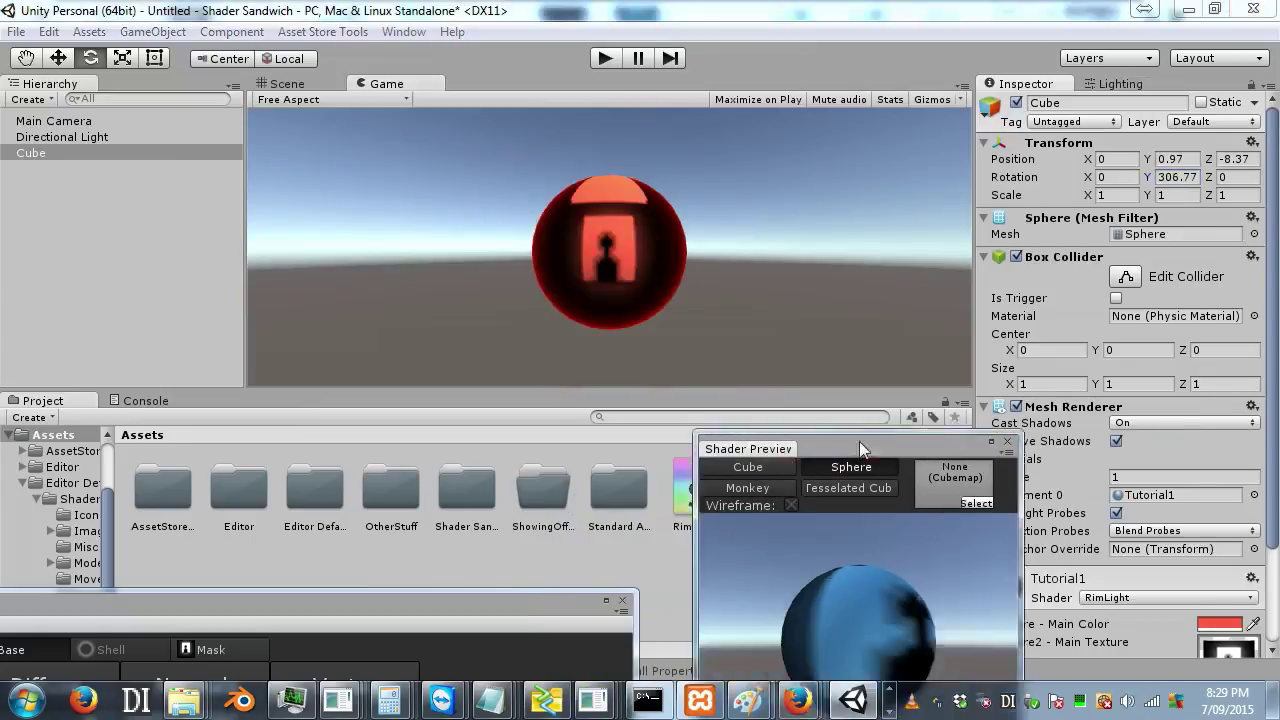
# Step: Arrange the Shader Sandwich editor and the Shader Preview window side by side over the main window
pyautogui.moveTo(859, 441); pyautogui.dragTo(1140, 214)
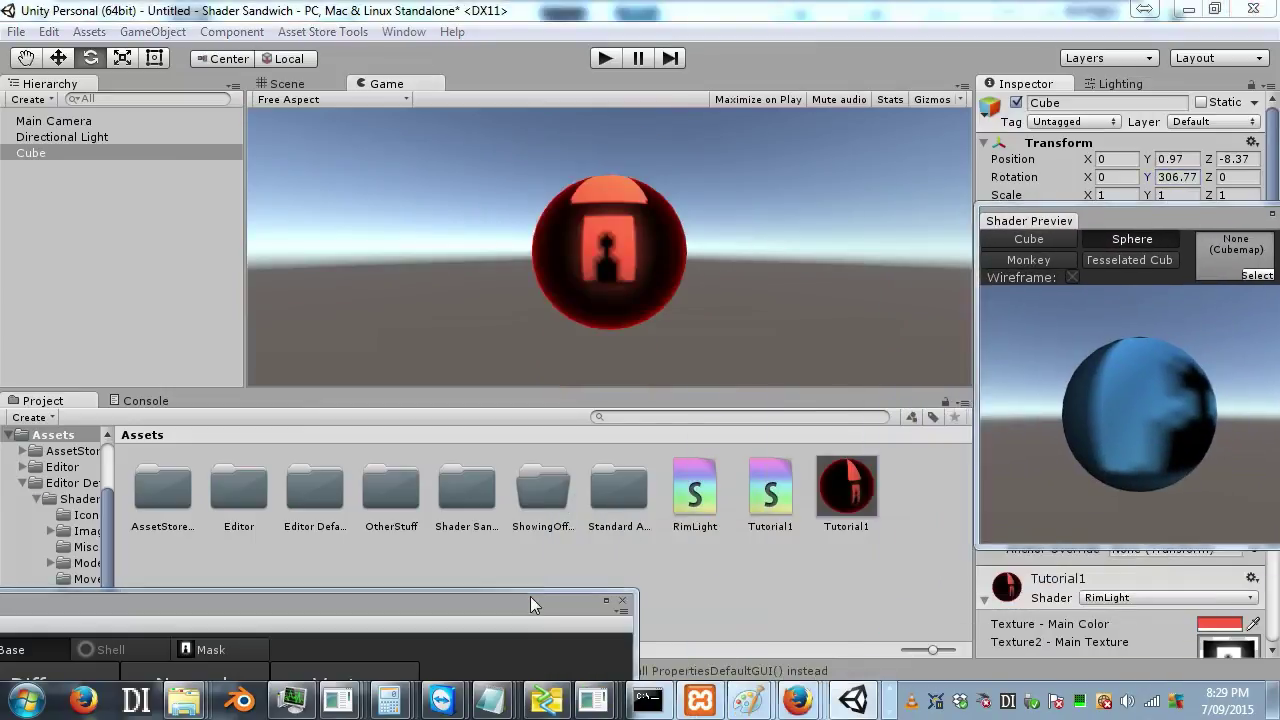
pyautogui.moveTo(530, 596); pyautogui.dragTo(838, 128)
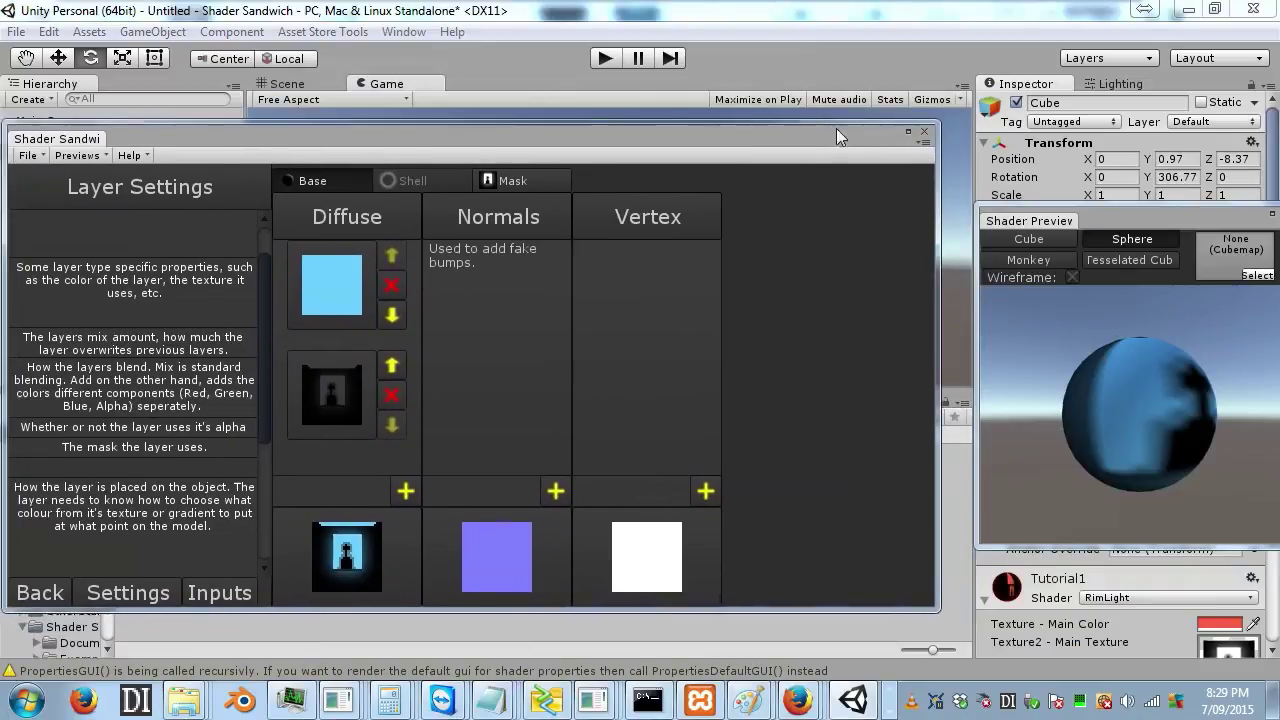
pyautogui.moveTo(1133, 220); pyautogui.dragTo(1105, 215)
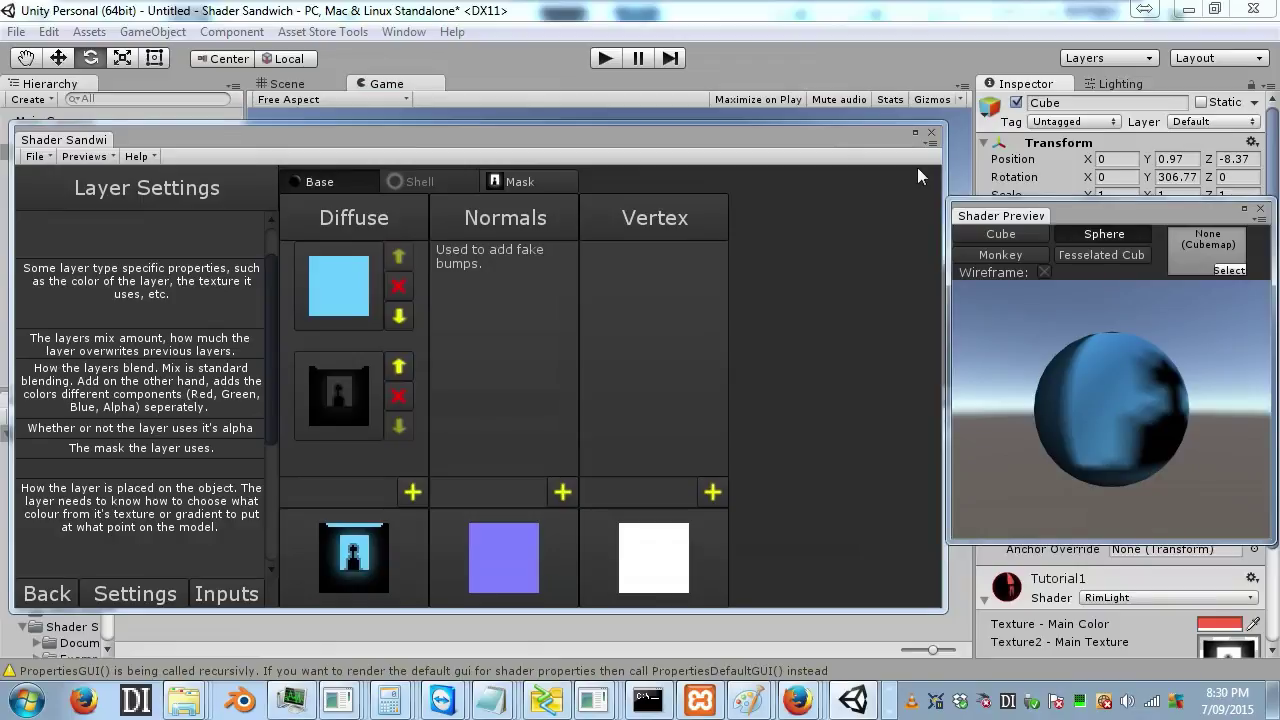
# Step: Move the Shader Sandwich editor aside and look through the sample shaders in the Shader Sandwich Example Files folder
pyautogui.moveTo(861, 133); pyautogui.dragTo(752, 596)
pyautogui.moveTo(566, 563); pyautogui.dragTo(613, 578)
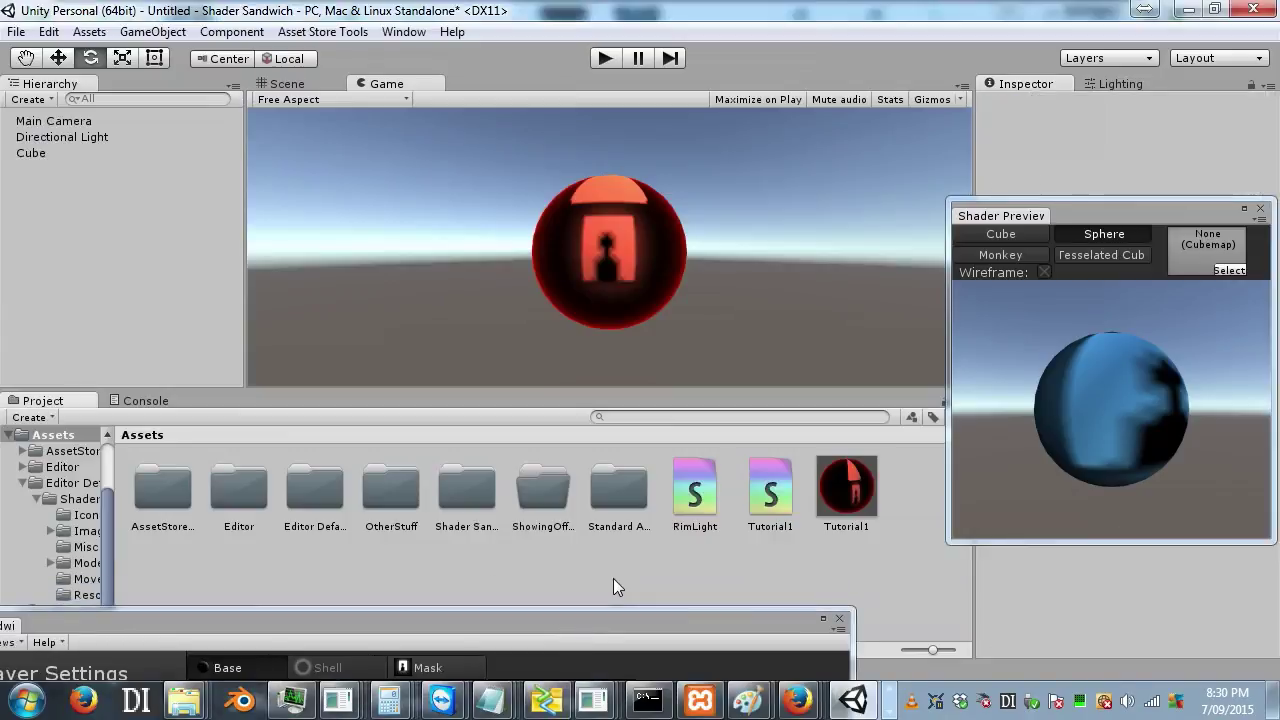
pyautogui.click(465, 500)
pyautogui.doubleClick(468, 502)
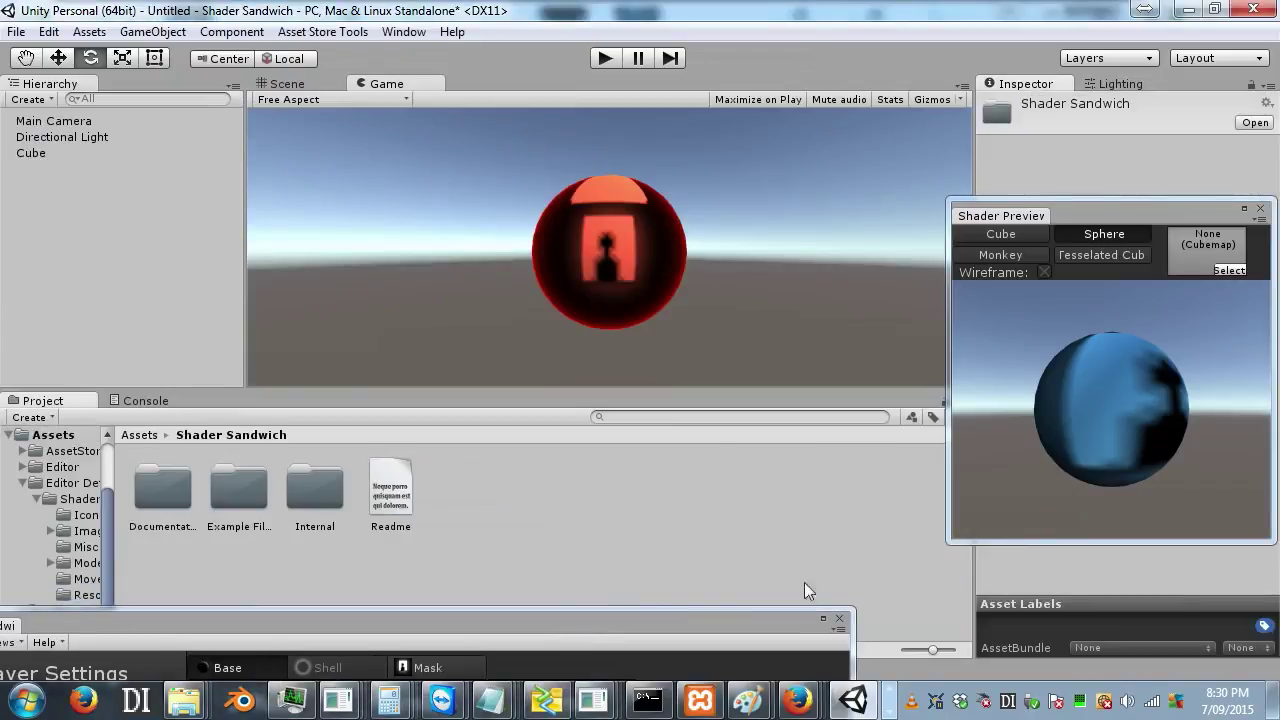
pyautogui.doubleClick(237, 492)
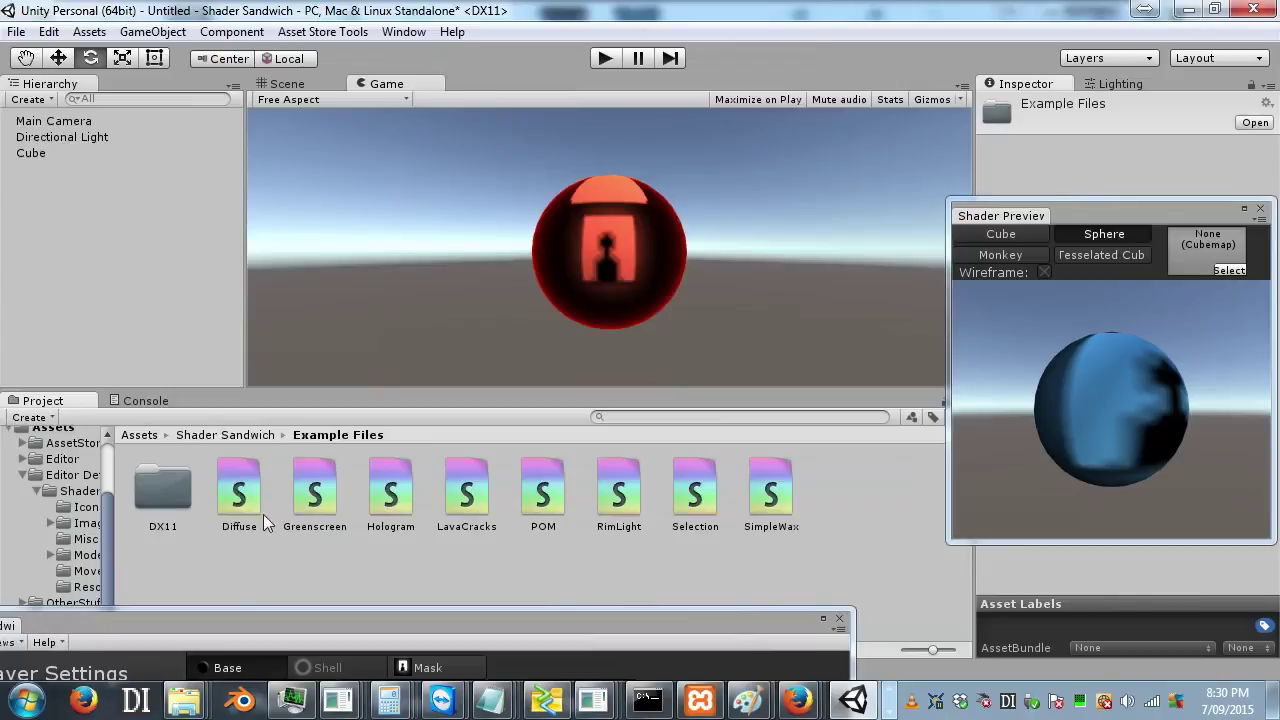
pyautogui.click(241, 496)
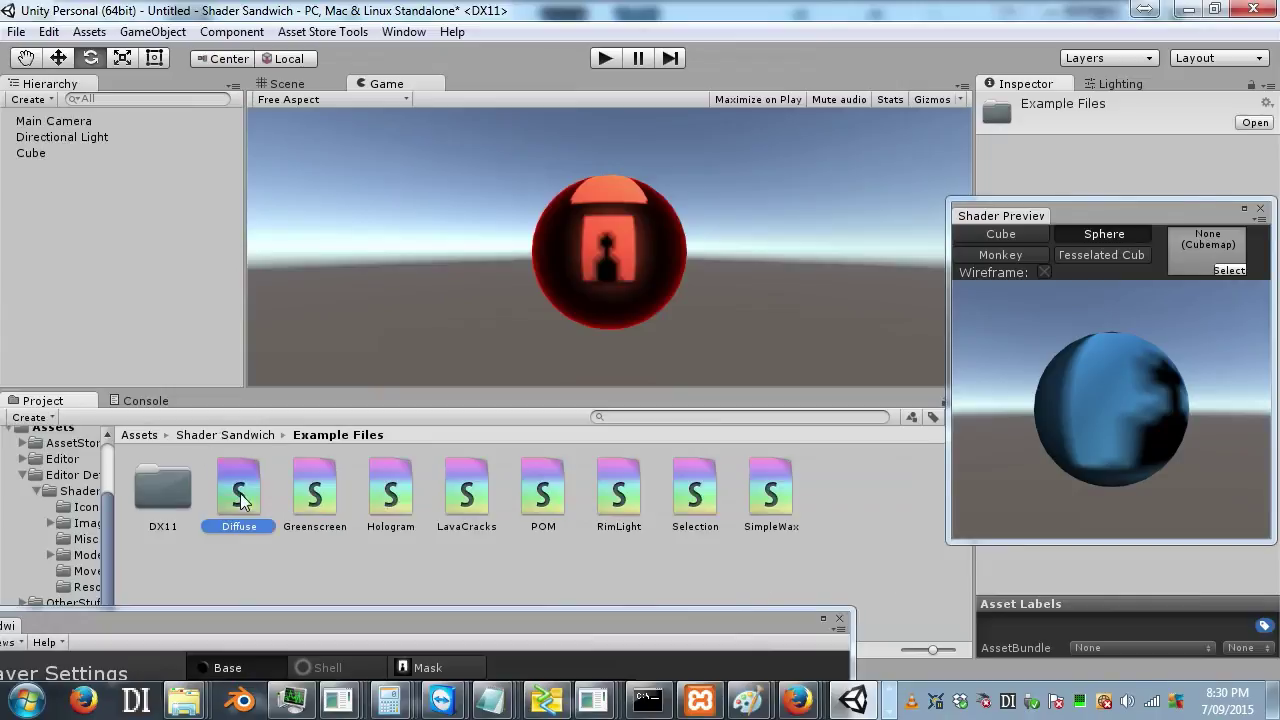
pyautogui.click(257, 559)
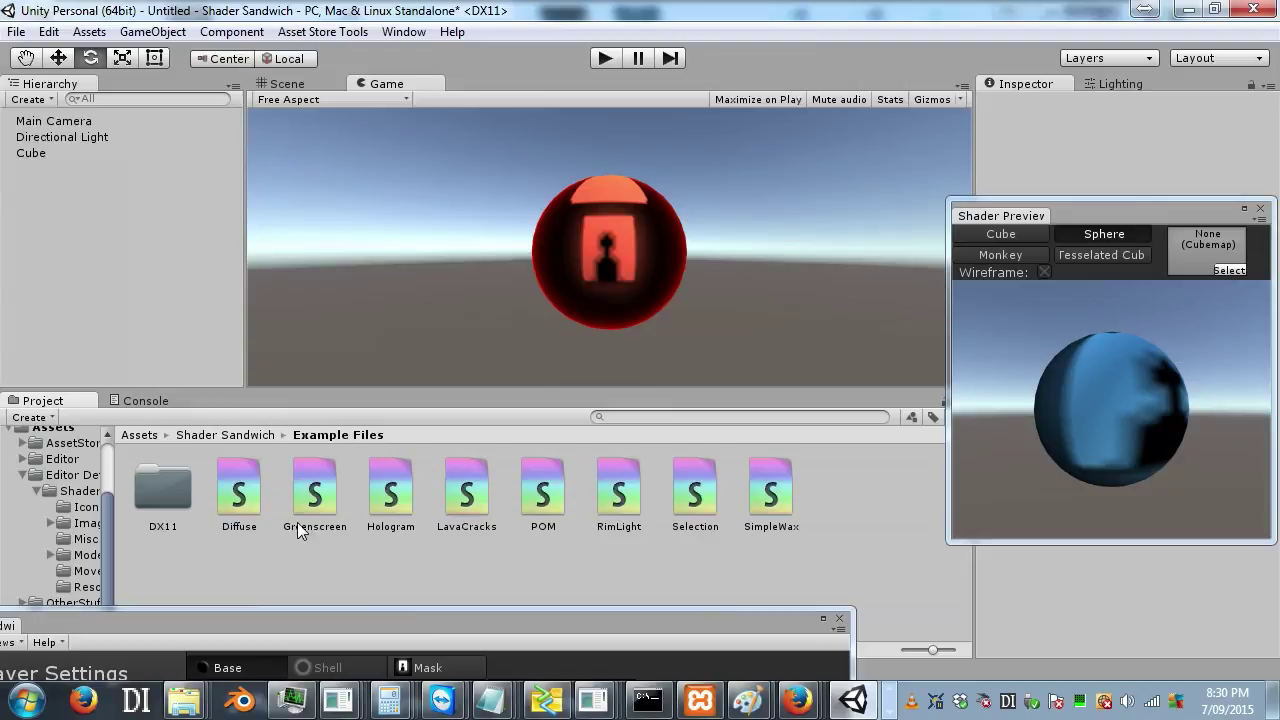
# Step: Bring the Shader Sandwich editor back beside the preview and select the texture layer in the Diffuse channel
pyautogui.moveTo(408, 620); pyautogui.dragTo(498, 172)
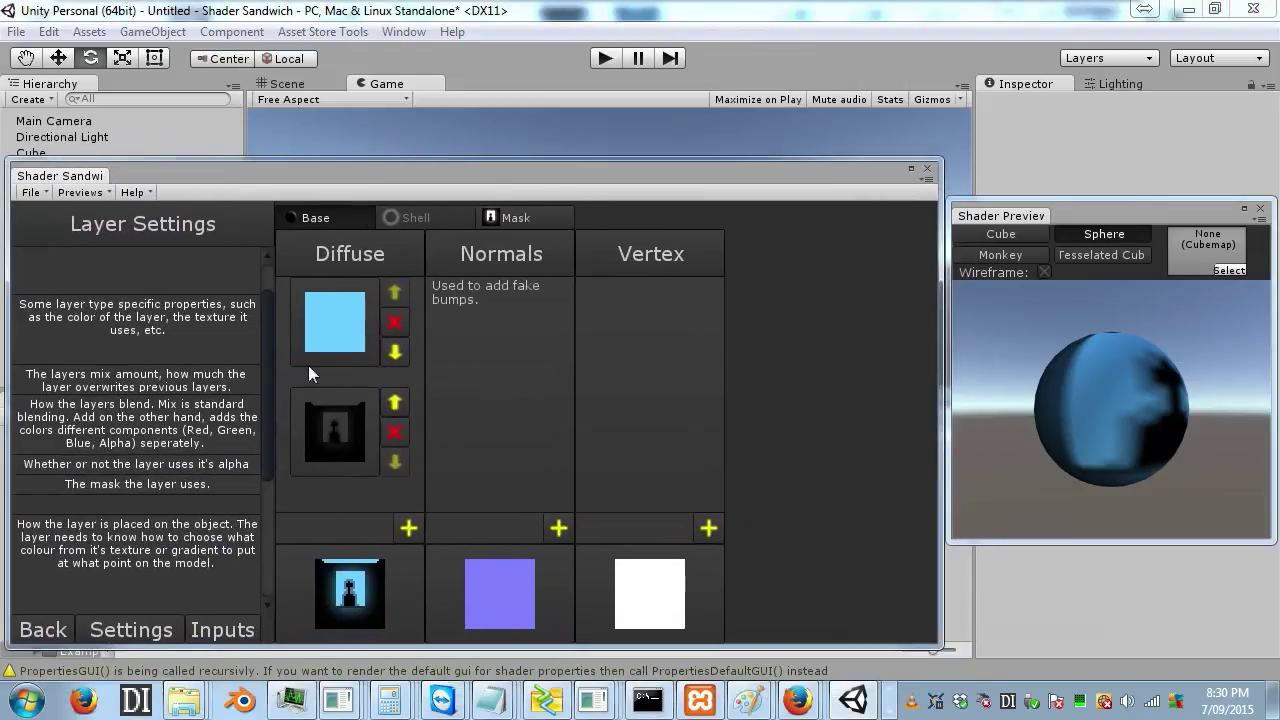
pyautogui.click(339, 413)
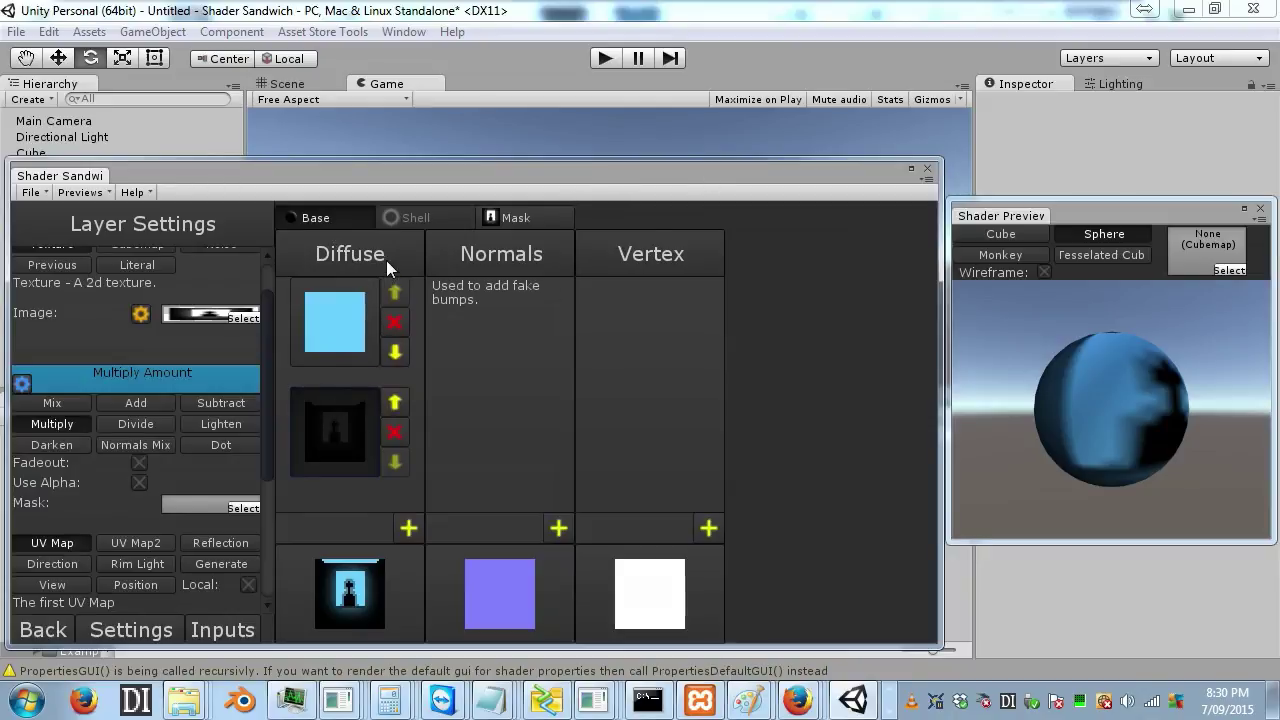
pyautogui.moveTo(578, 165); pyautogui.dragTo(514, 170)
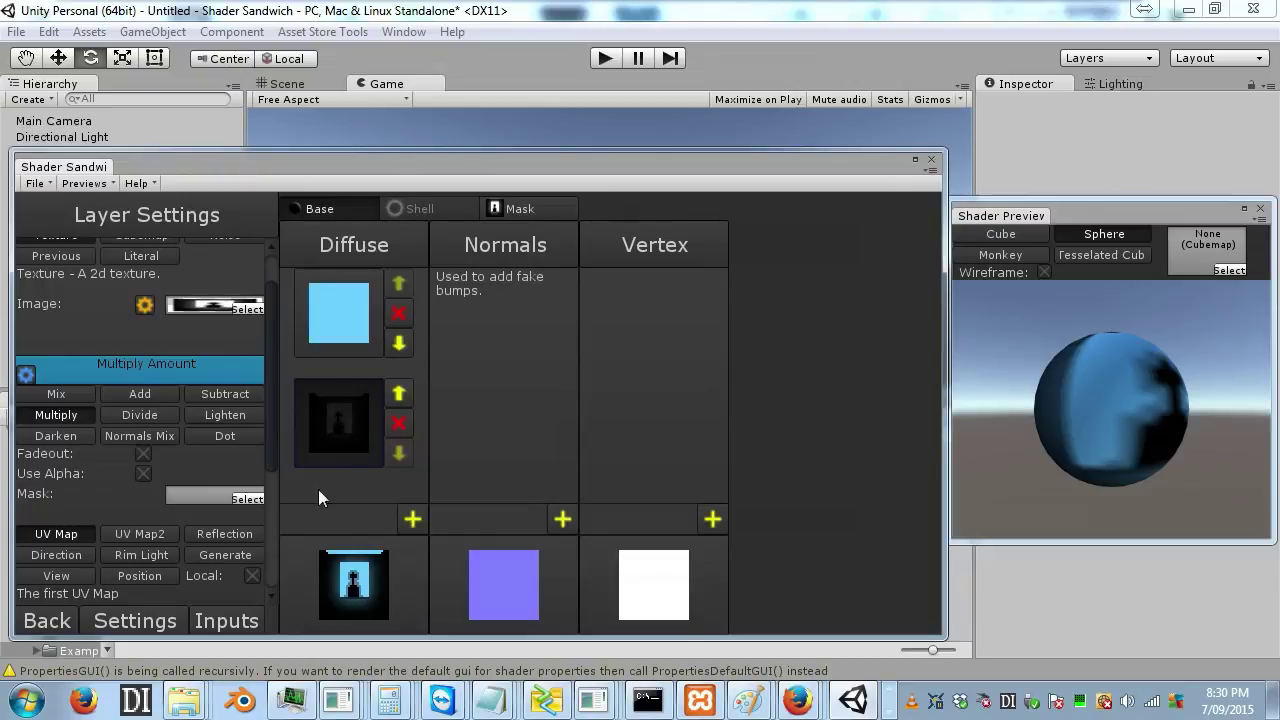
# Step: Enable Emission (Glow) in the Tutorial1 shader's settings
pyautogui.click(143, 619)
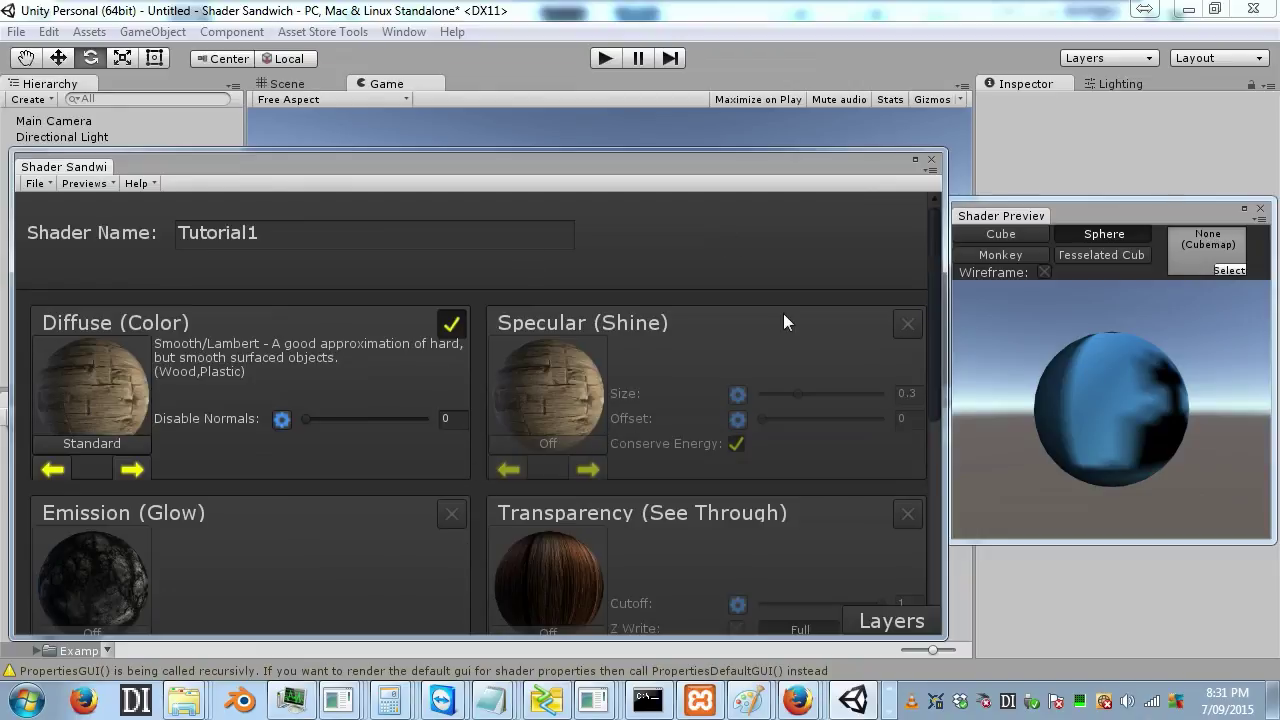
pyautogui.scroll(-3, 760, 450)
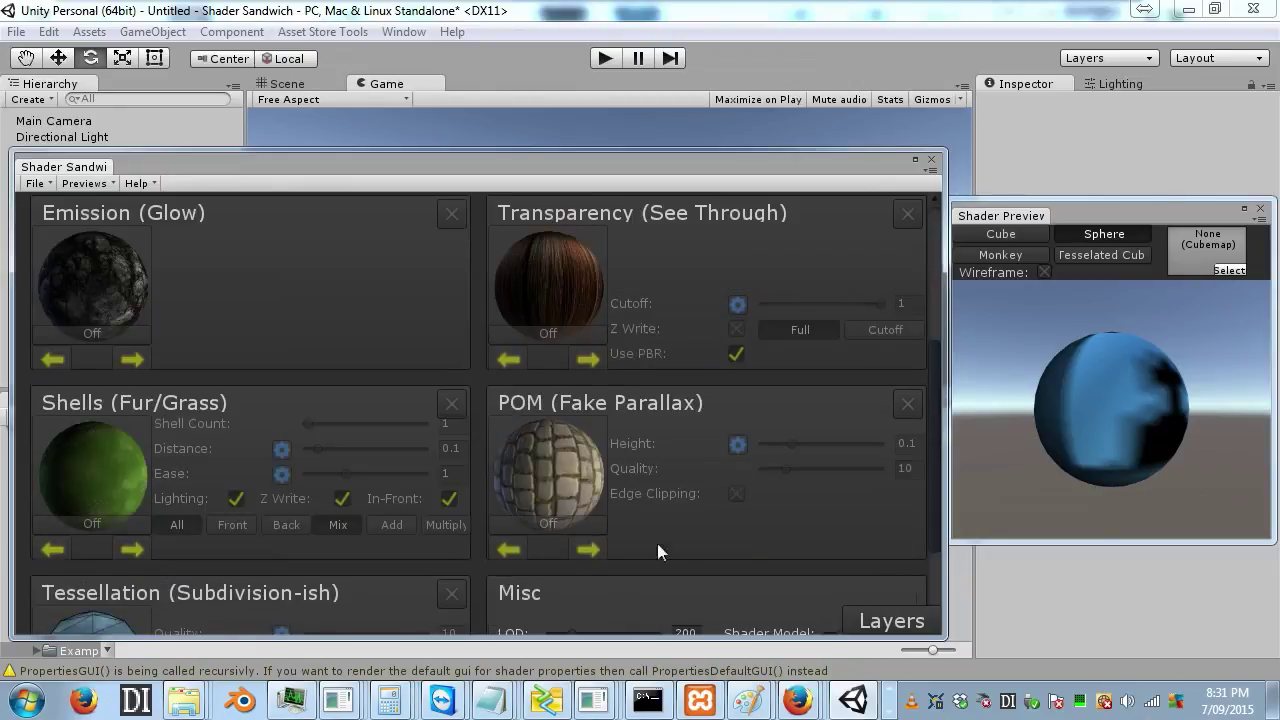
pyautogui.scroll(-1, 657, 551)
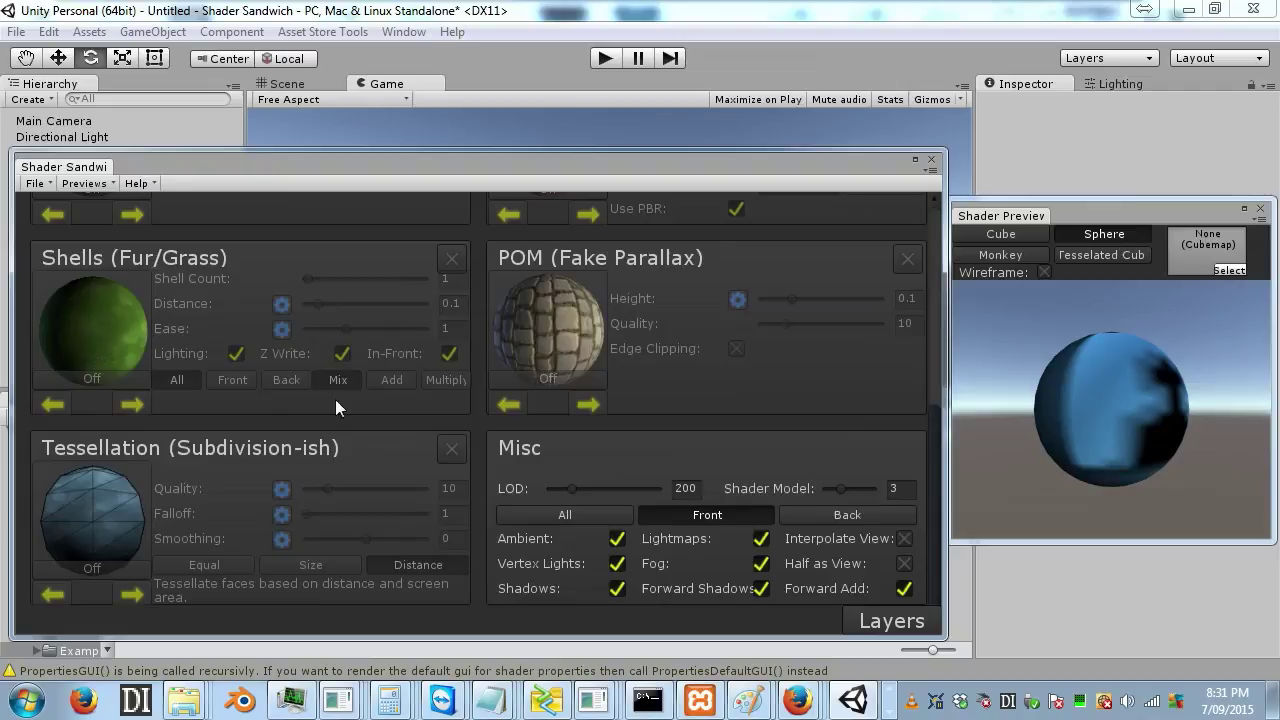
pyautogui.scroll(3, 699, 521)
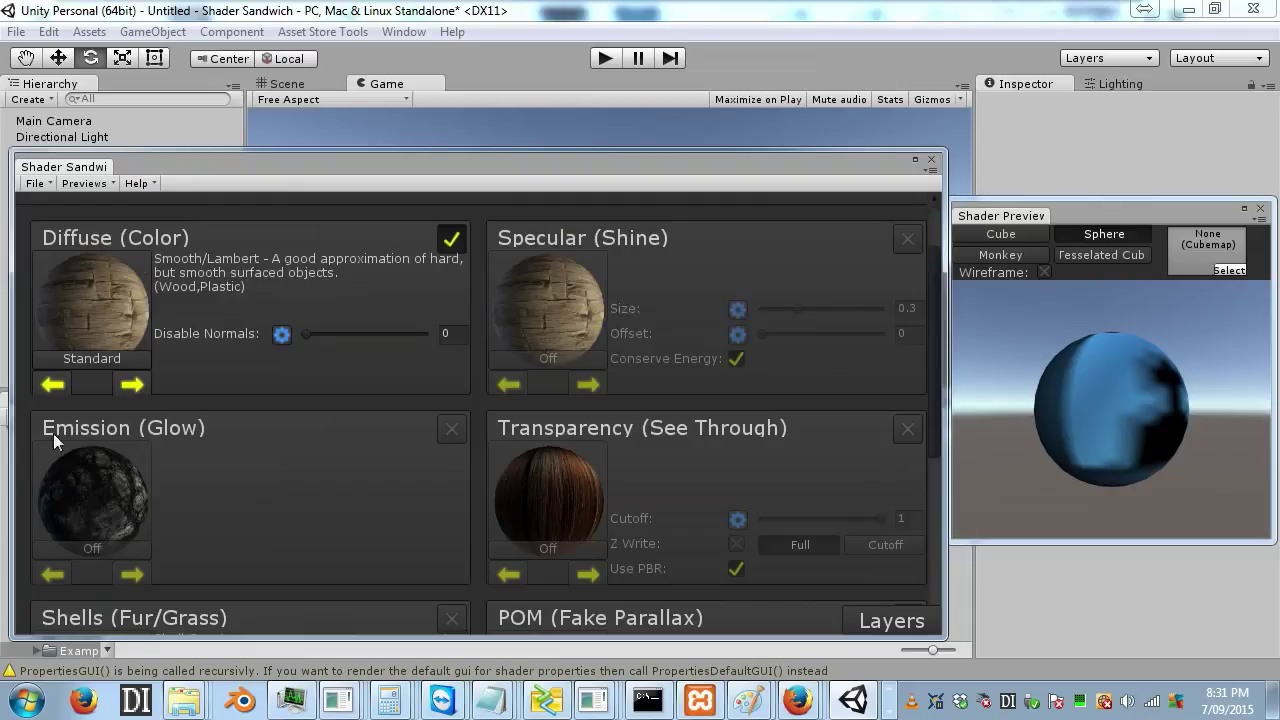
pyautogui.click(452, 430)
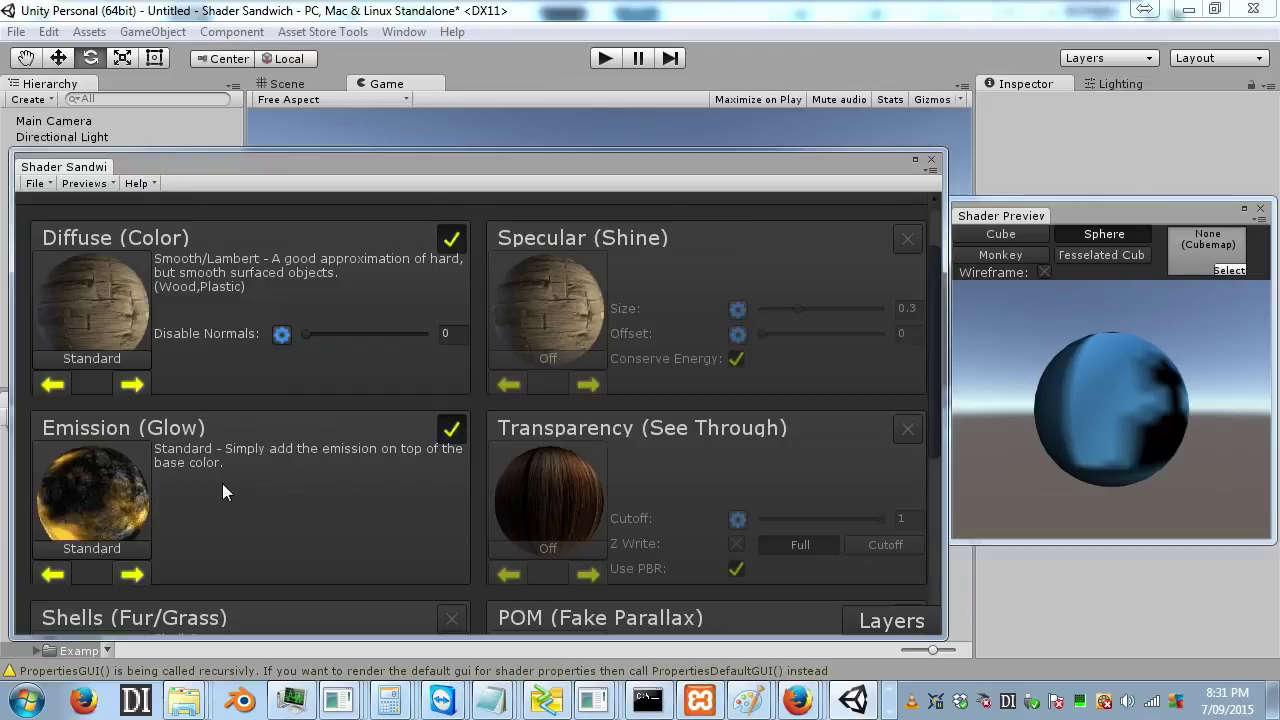
# Step: Add a color layer to the shader's Emission channel and show the shader on the cube preview
pyautogui.click(905, 625)
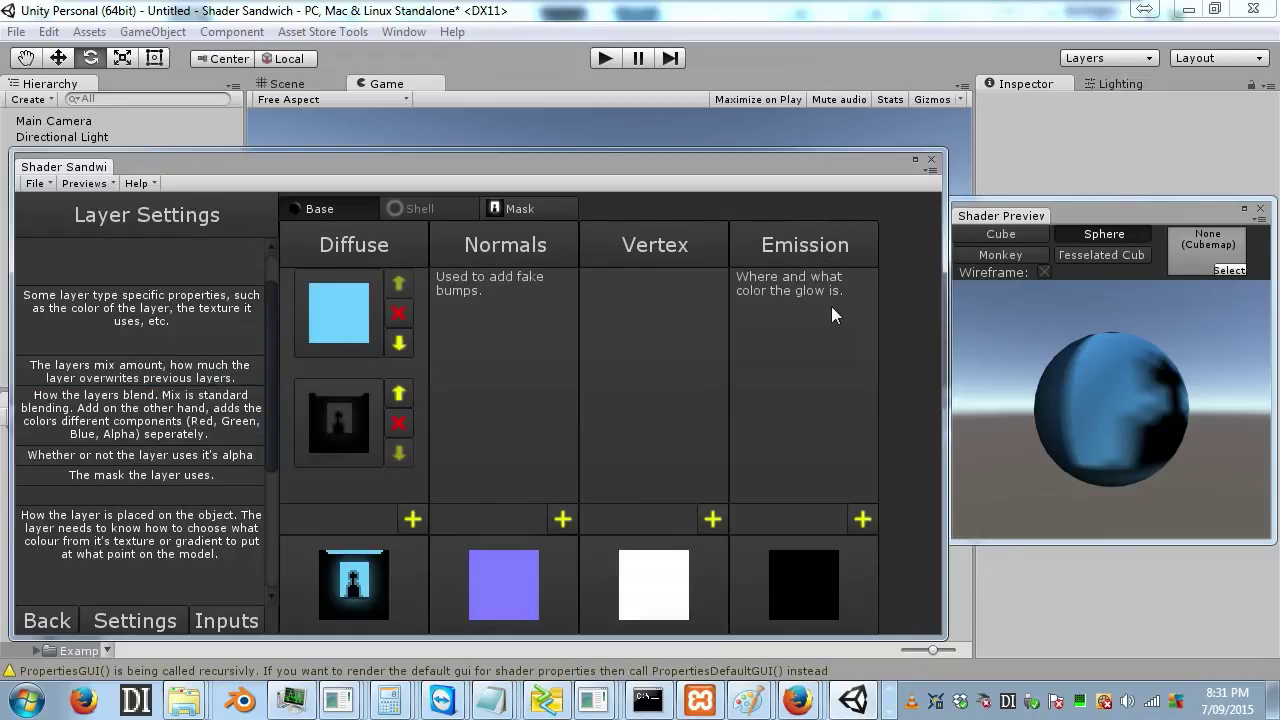
pyautogui.click(863, 519)
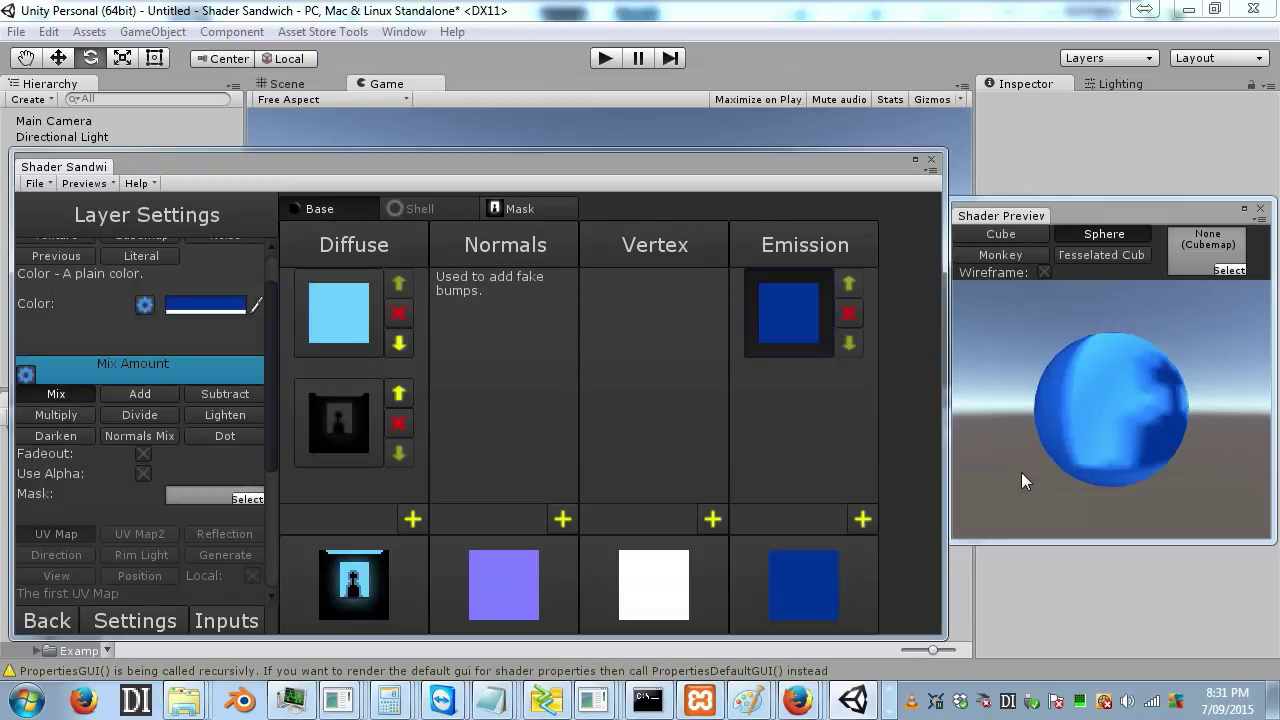
pyautogui.moveTo(1152, 472); pyautogui.dragTo(1119, 458)
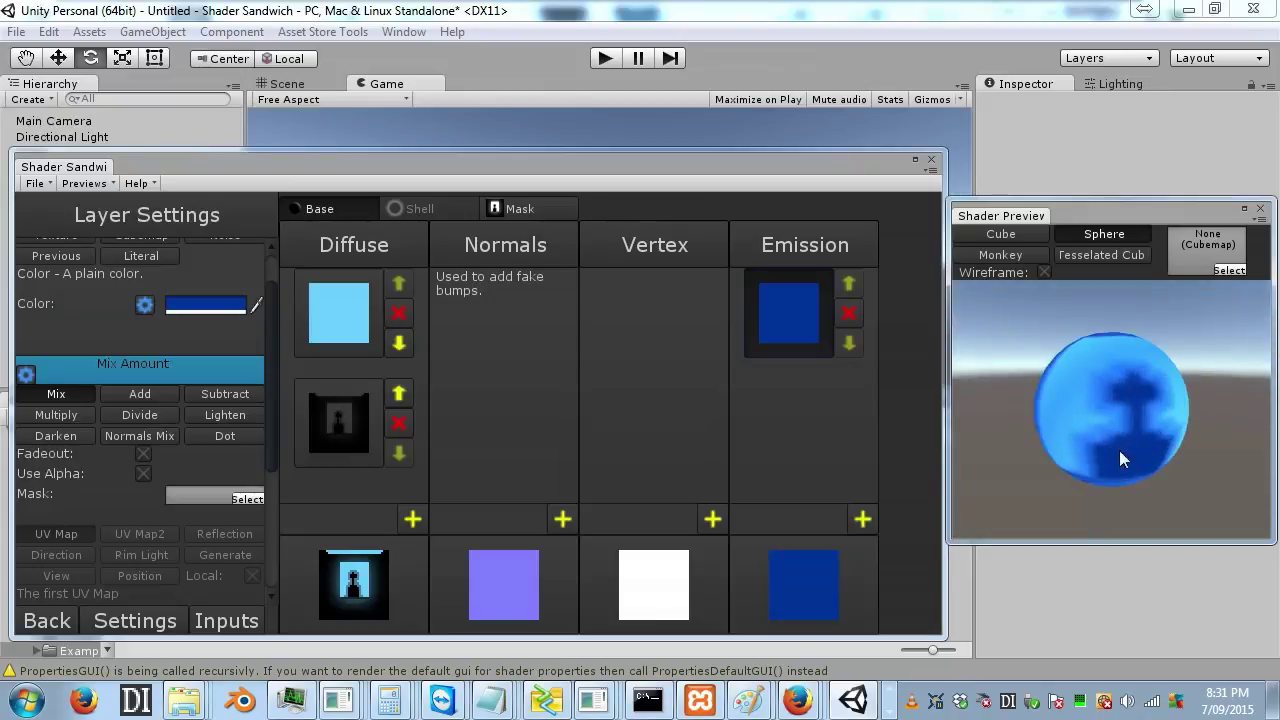
pyautogui.click(1000, 234)
pyautogui.moveTo(1100, 373); pyautogui.dragTo(1106, 358)
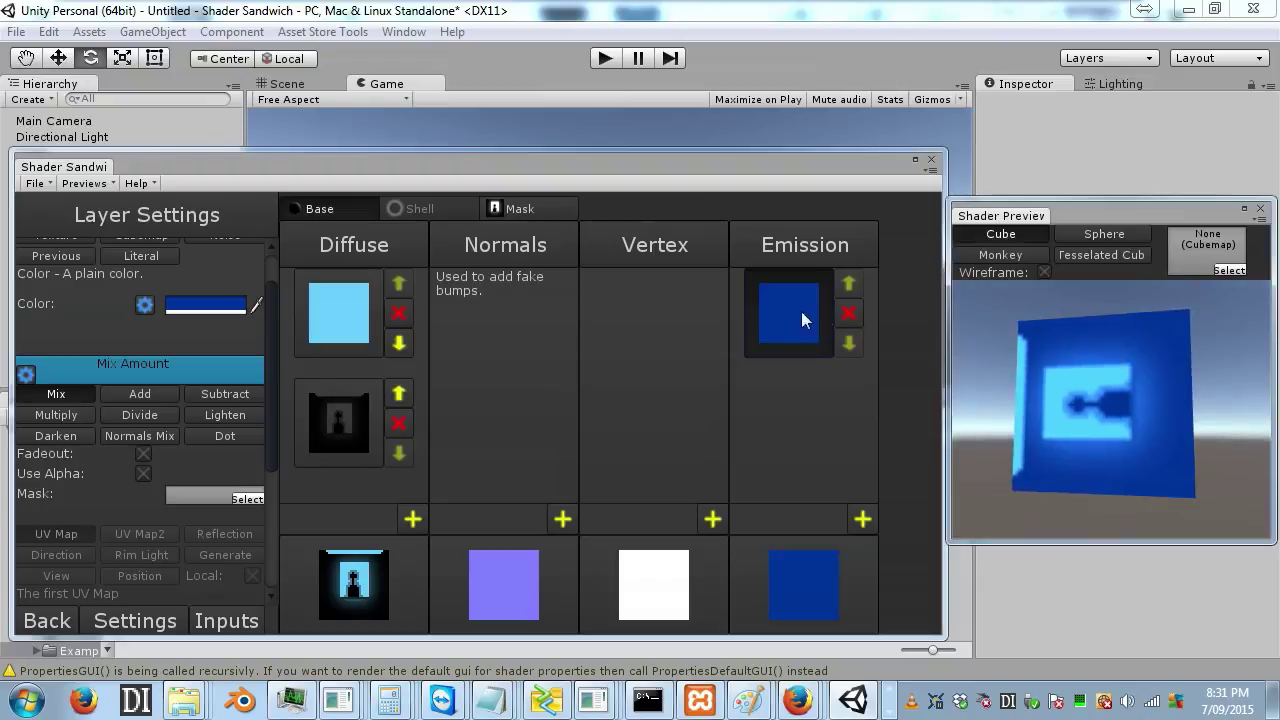
# Step: Change the emission layer's type to Gradient
pyautogui.scroll(1, 216, 454)
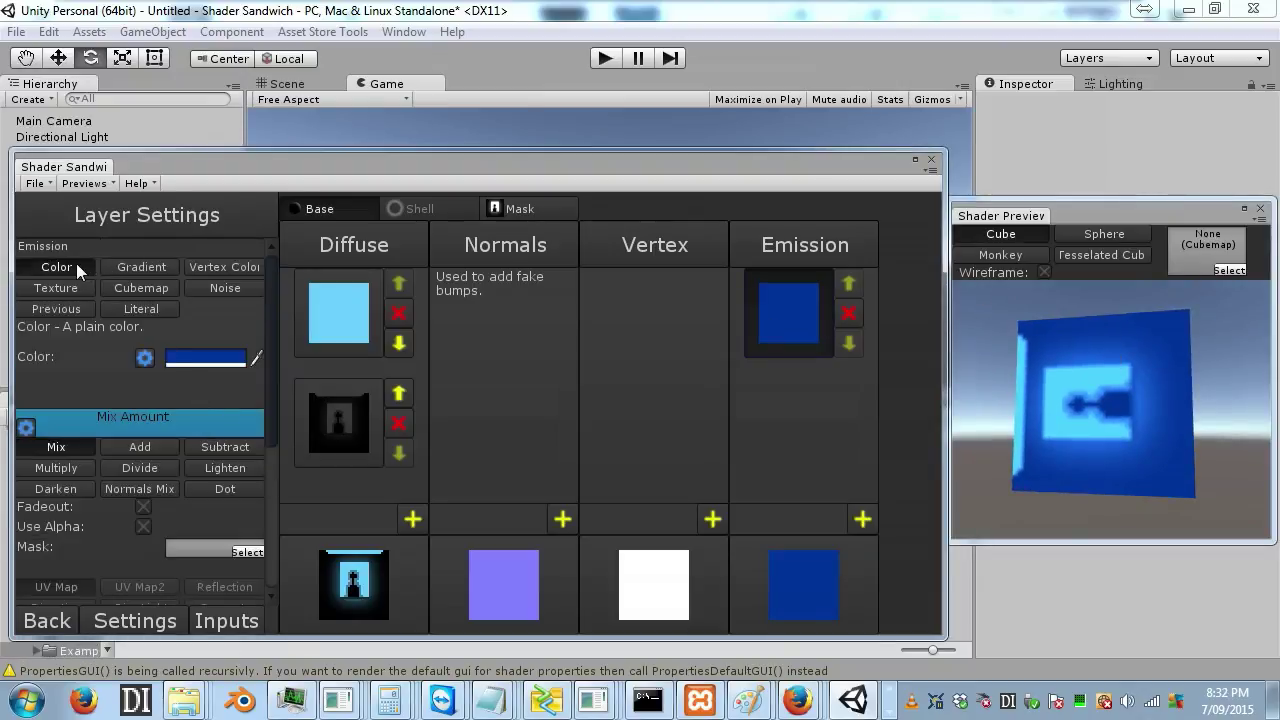
pyautogui.click(140, 266)
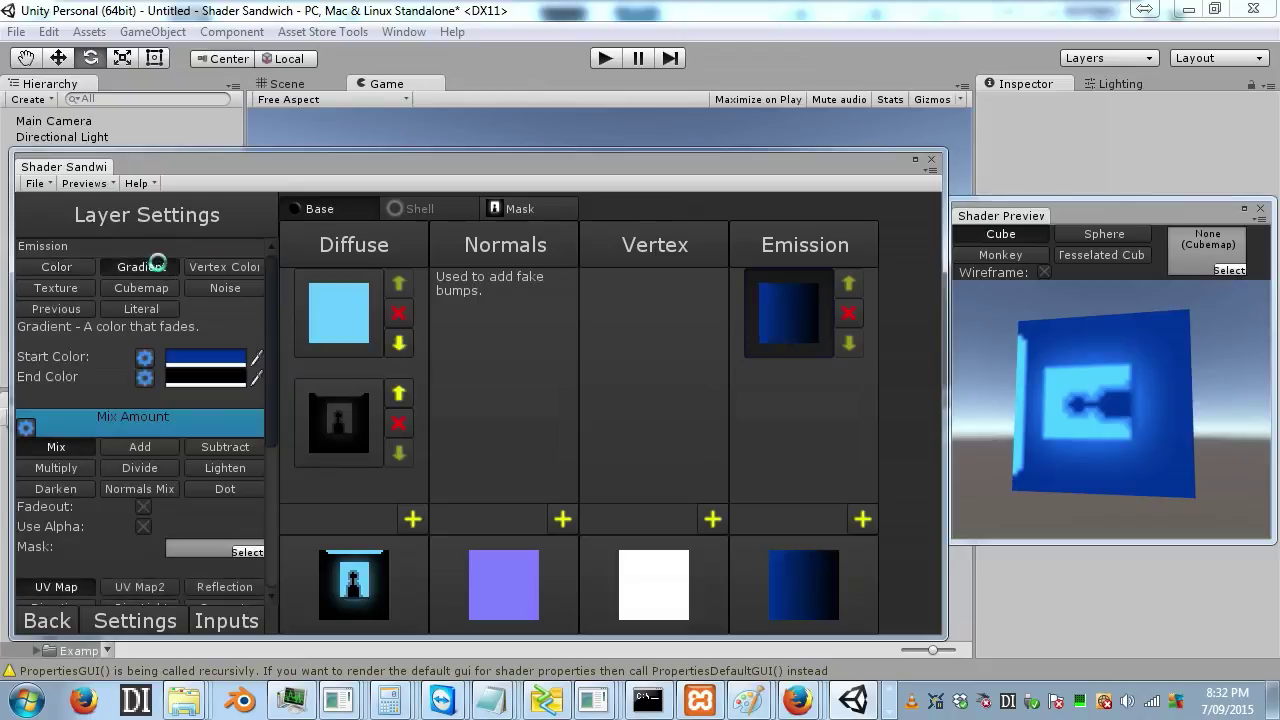
# Step: Examine how the emission gradient maps onto the cube preview from several sides and onto the sphere preview
pyautogui.moveTo(1070, 440); pyautogui.dragTo(1083, 433)
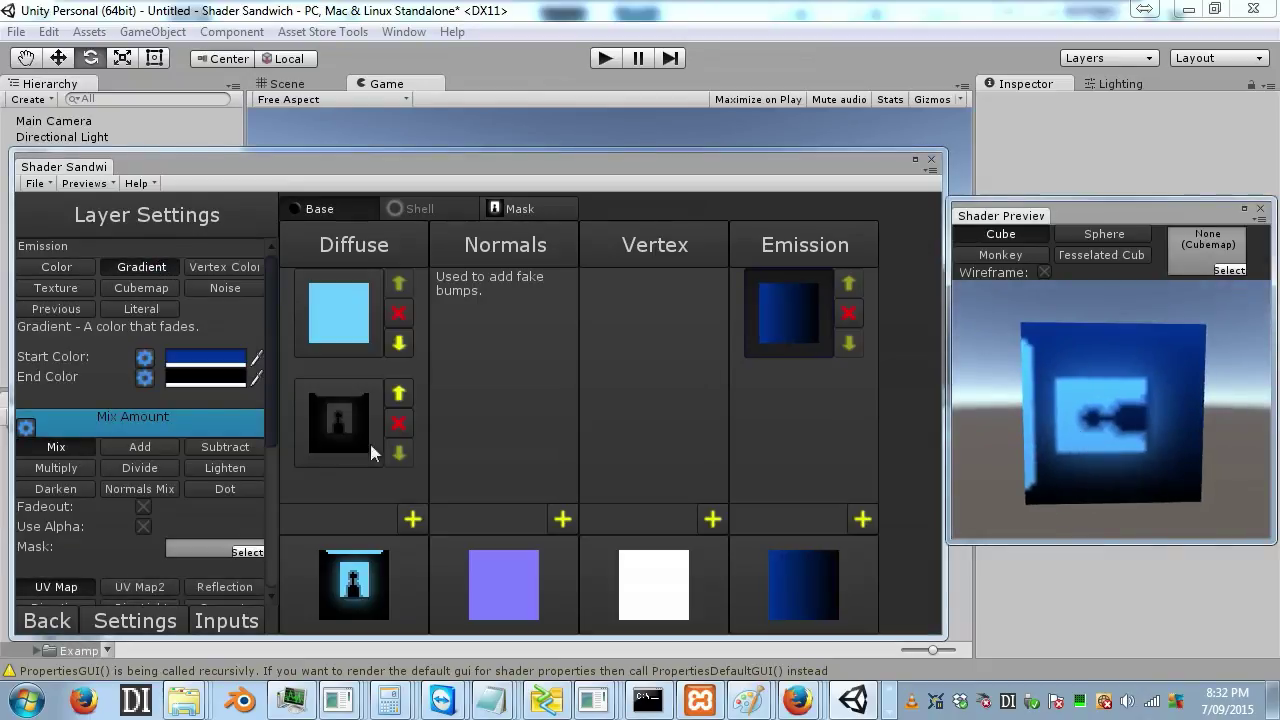
pyautogui.moveTo(1090, 321); pyautogui.dragTo(1089, 309)
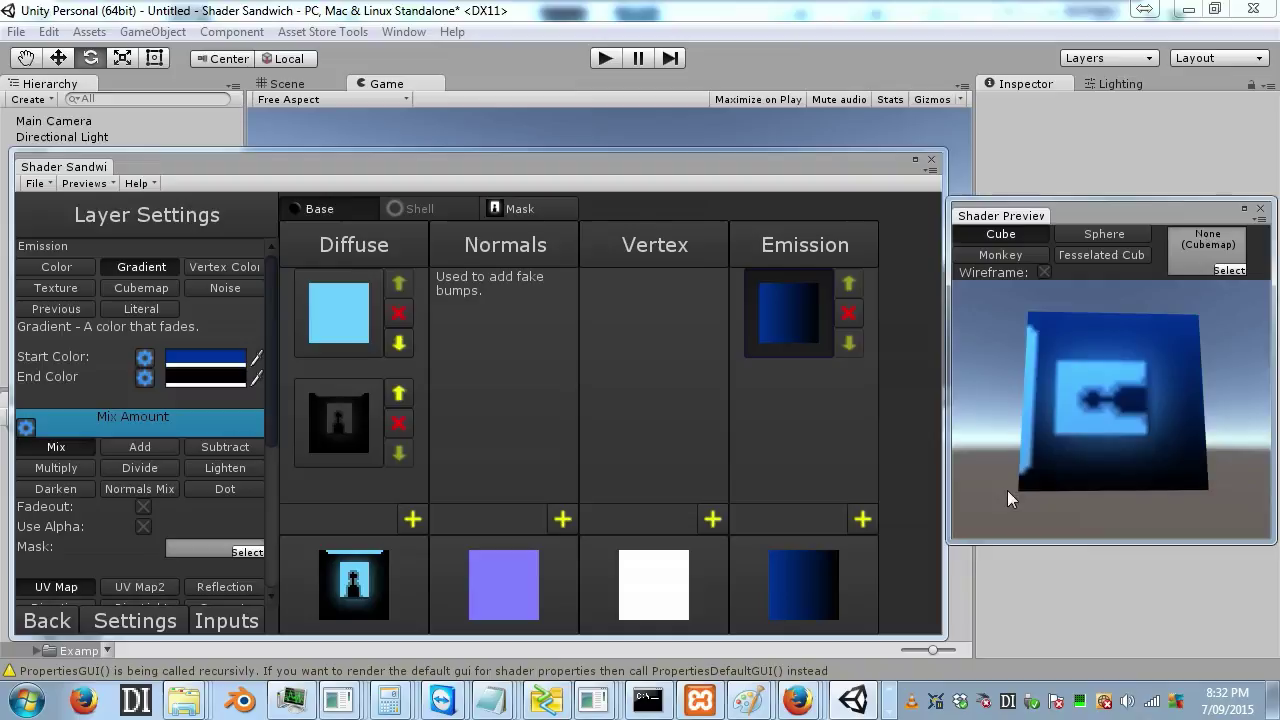
pyautogui.moveTo(1268, 495); pyautogui.dragTo(1205, 496)
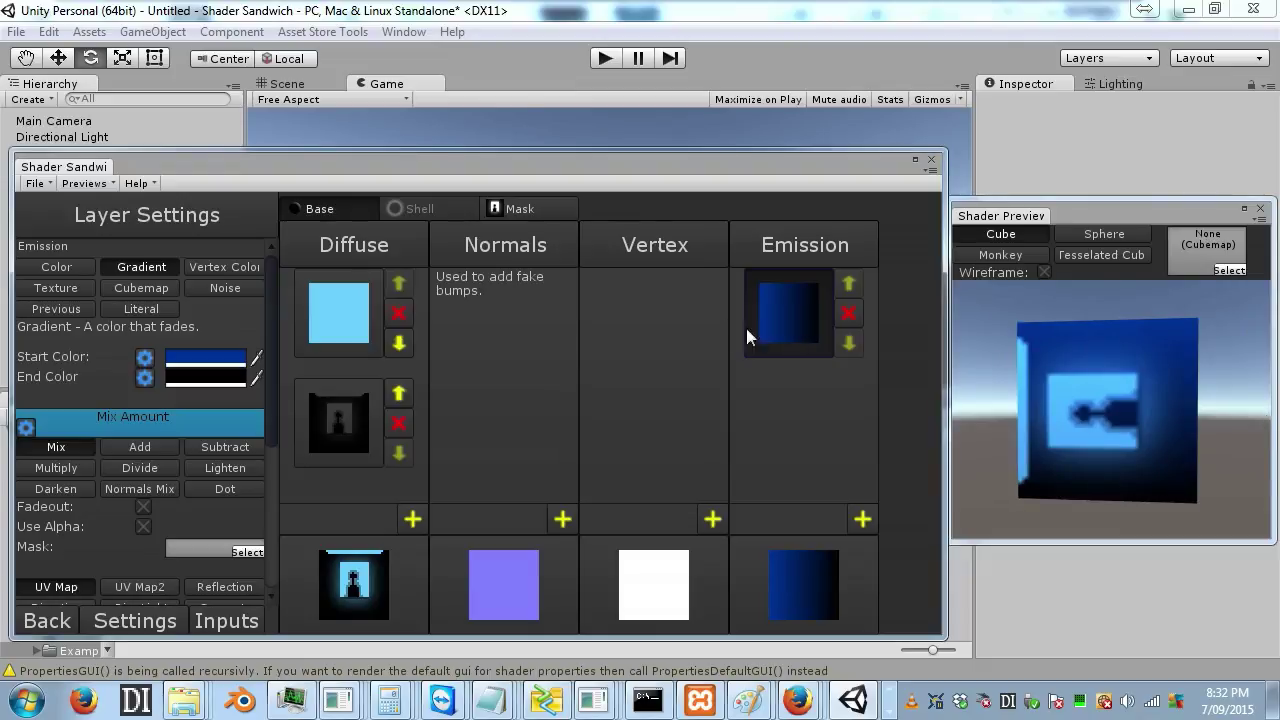
pyautogui.moveTo(1140, 380); pyautogui.dragTo(1055, 382)
pyautogui.moveTo(1235, 356); pyautogui.dragTo(271, 366)
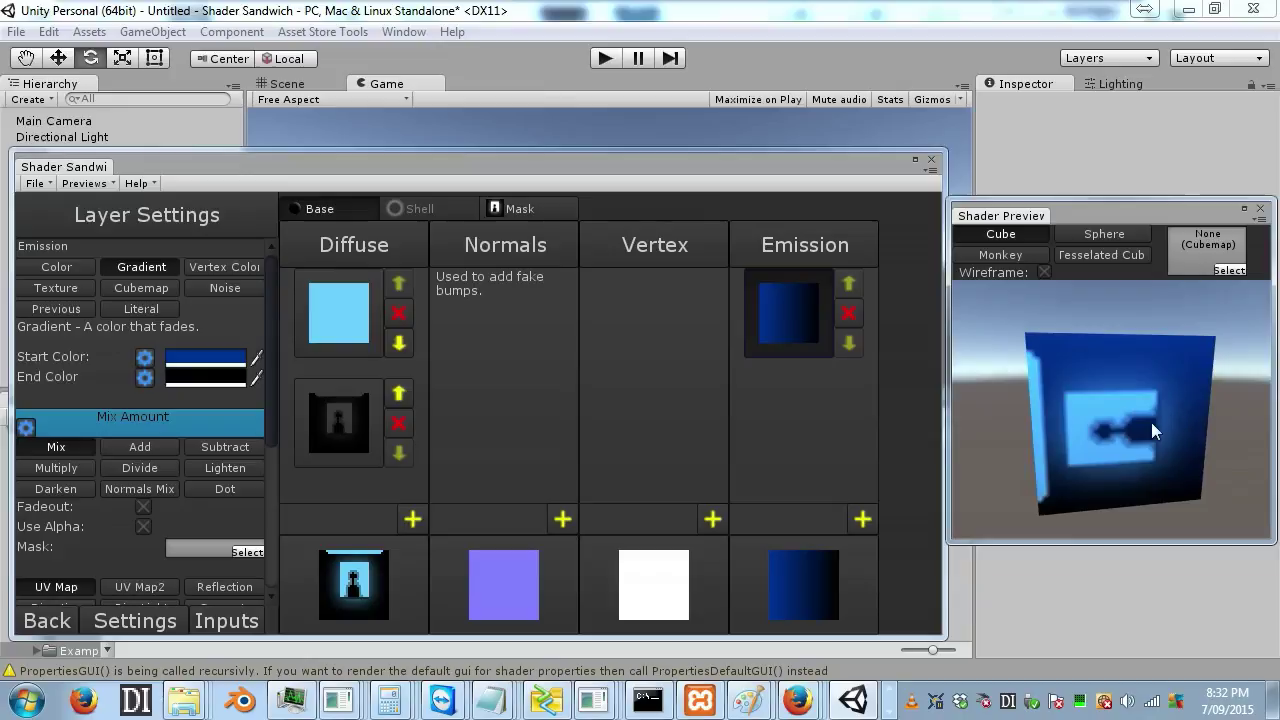
pyautogui.moveTo(1002, 357); pyautogui.dragTo(1037, 382)
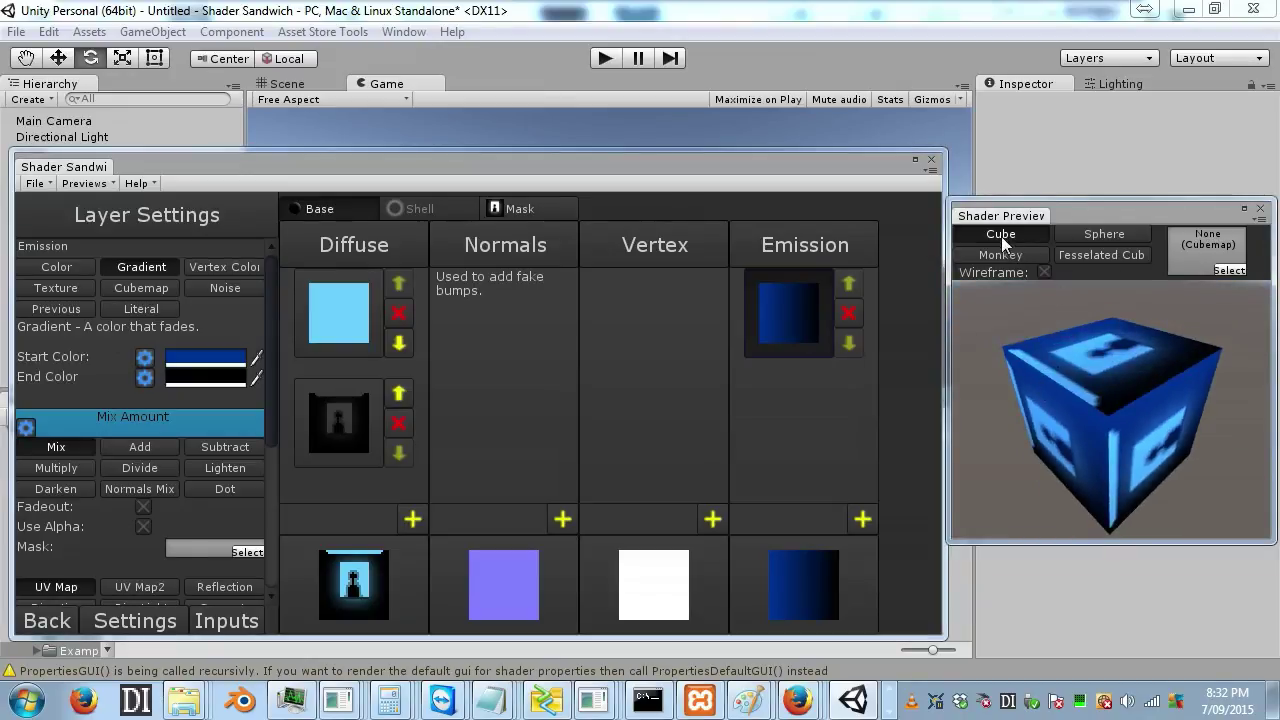
pyautogui.click(1086, 234)
pyautogui.moveTo(1103, 420); pyautogui.dragTo(1062, 434)
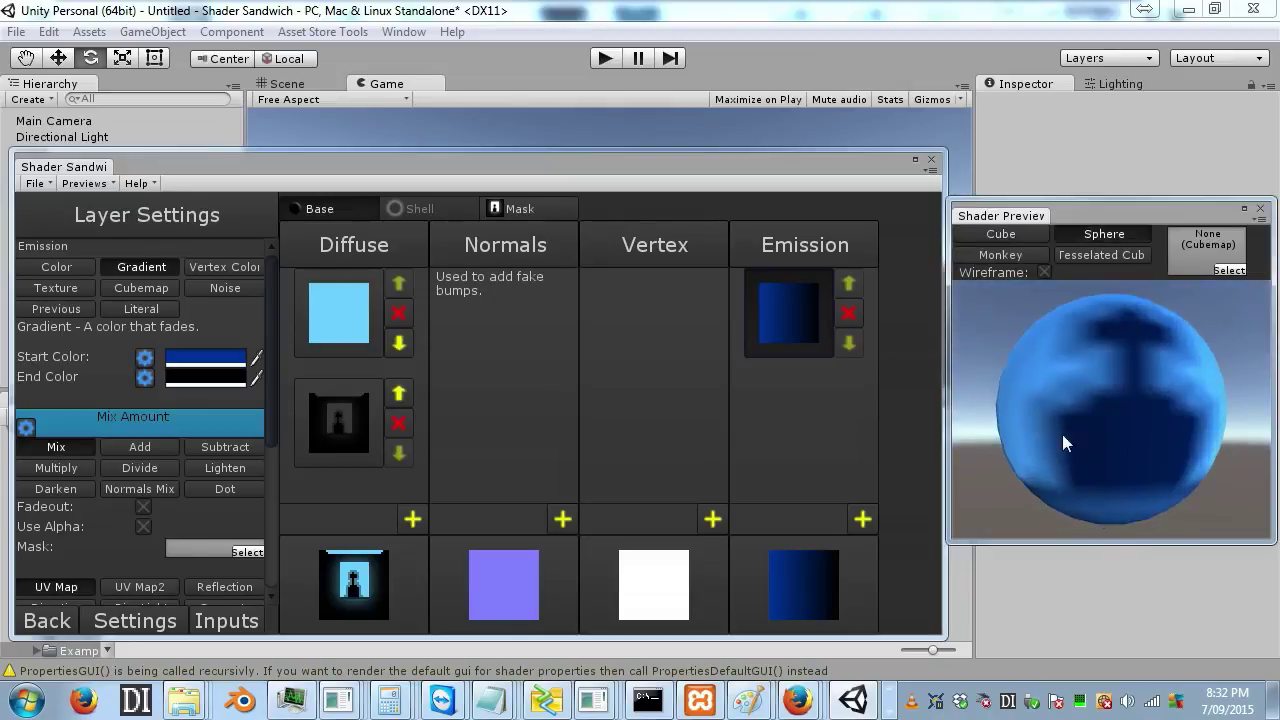
# Step: Change the emission gradient layer's mapping from UV Map to Rim Light and refresh the sphere preview
pyautogui.scroll(-3, 1061, 424)
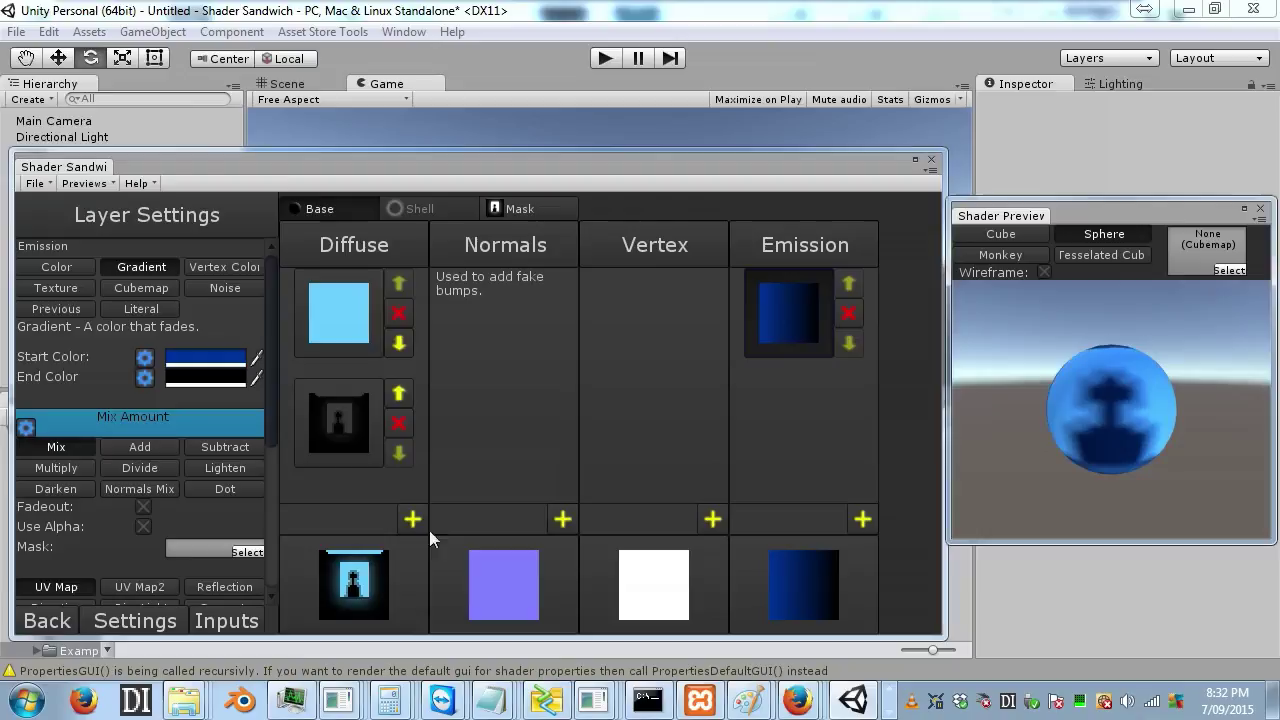
pyautogui.moveTo(271, 271); pyautogui.dragTo(284, 355)
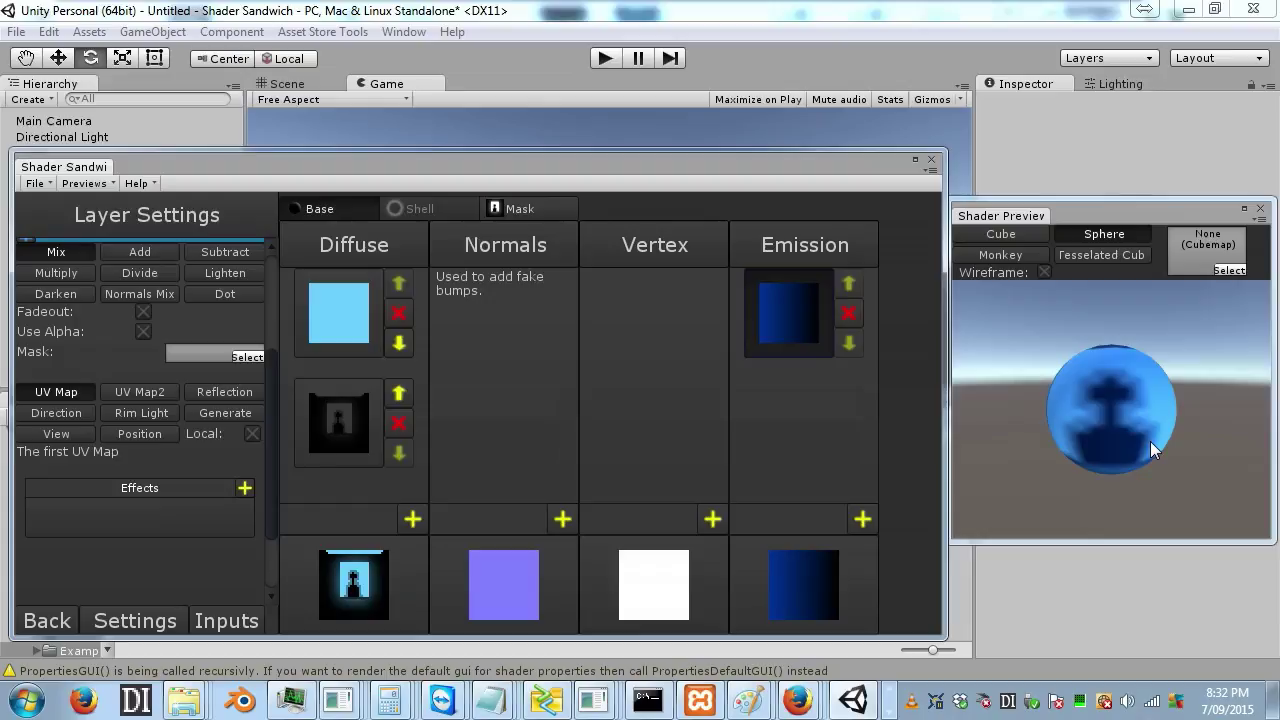
pyautogui.moveTo(1150, 441)
pyautogui.mouseDown()
pyautogui.moveTo(1177, 438)
pyautogui.moveTo(1149, 436)
pyautogui.mouseUp()
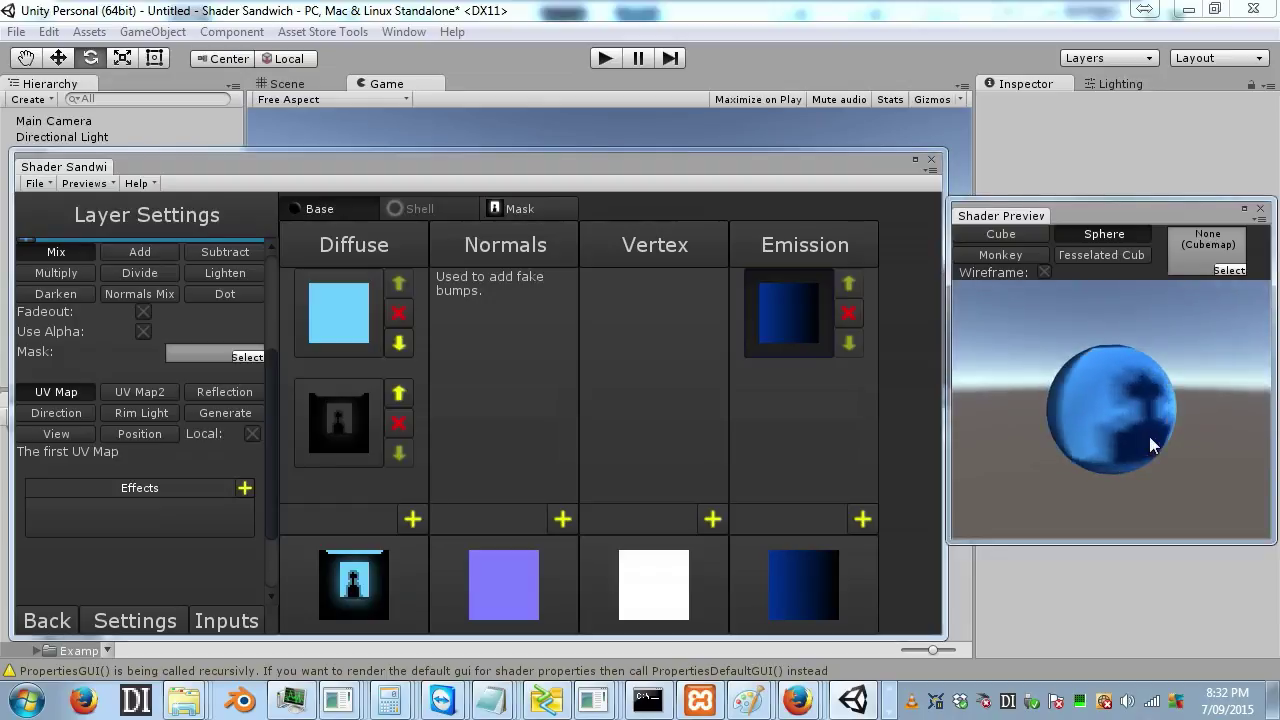
pyautogui.moveTo(1149, 436); pyautogui.dragTo(1195, 436)
pyautogui.scroll(3, 160, 268)
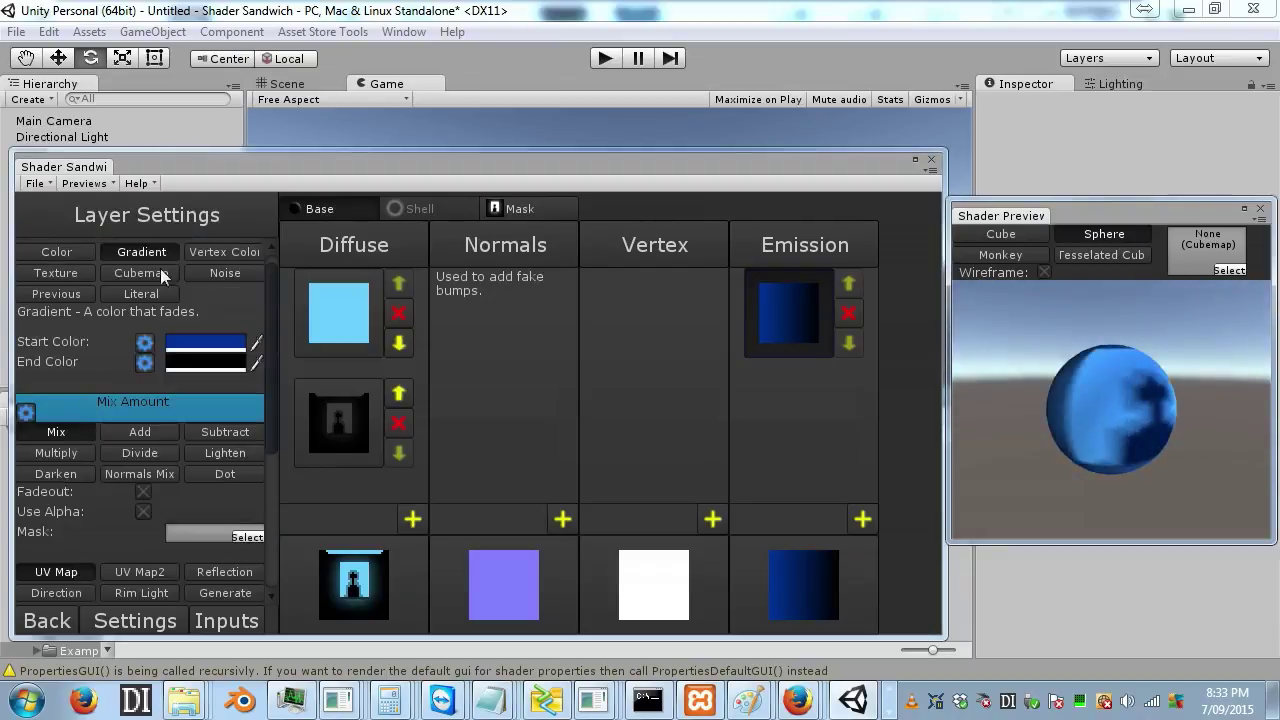
pyautogui.scroll(-3, 131, 528)
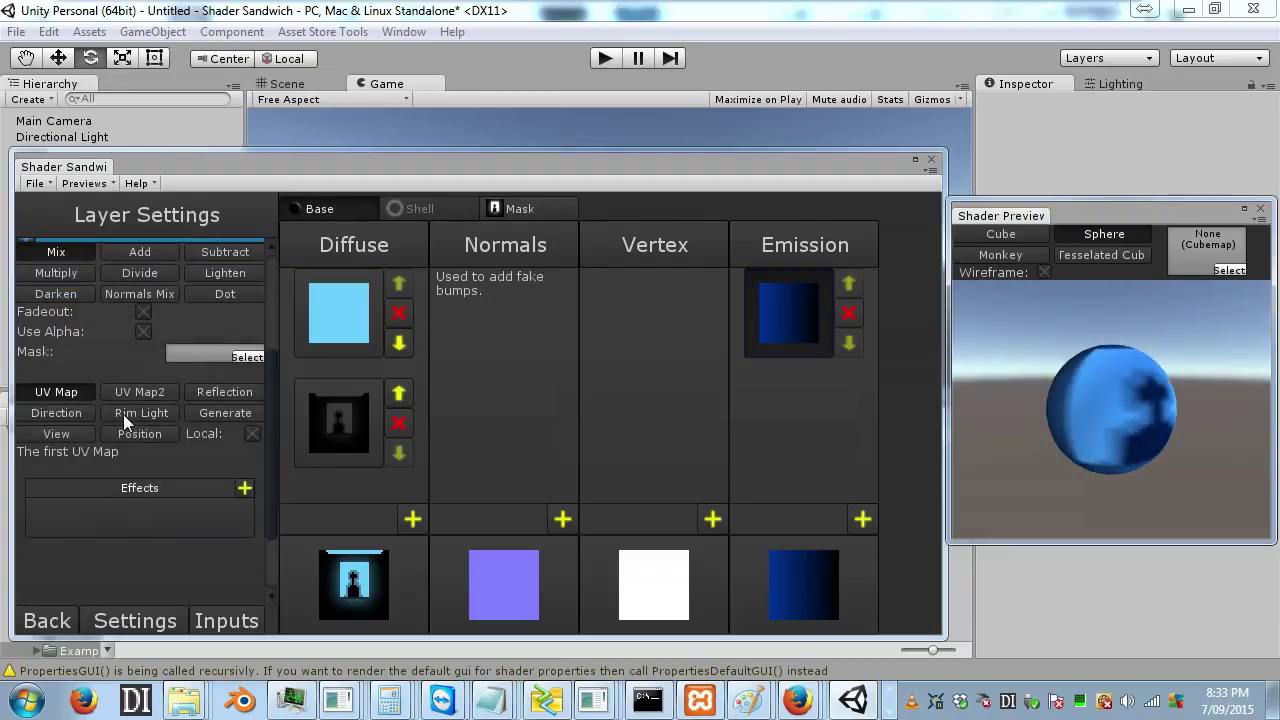
pyautogui.click(124, 413)
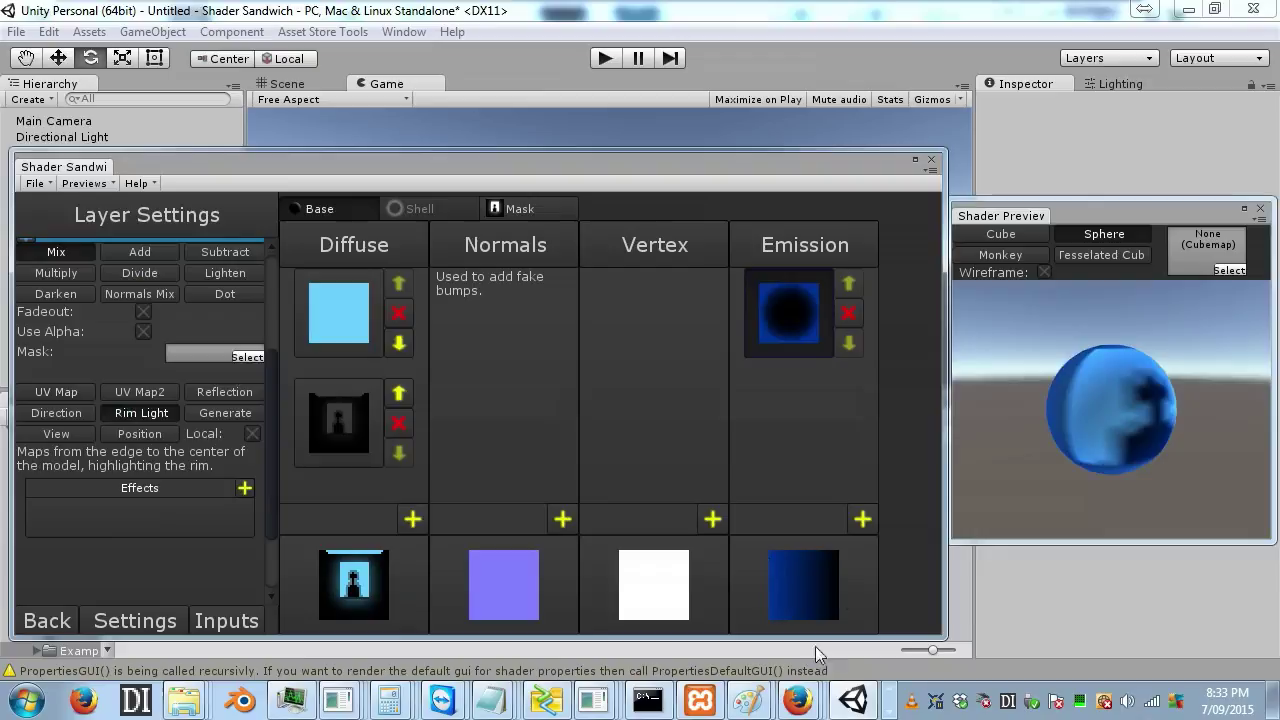
pyautogui.scroll(5, 1142, 362)
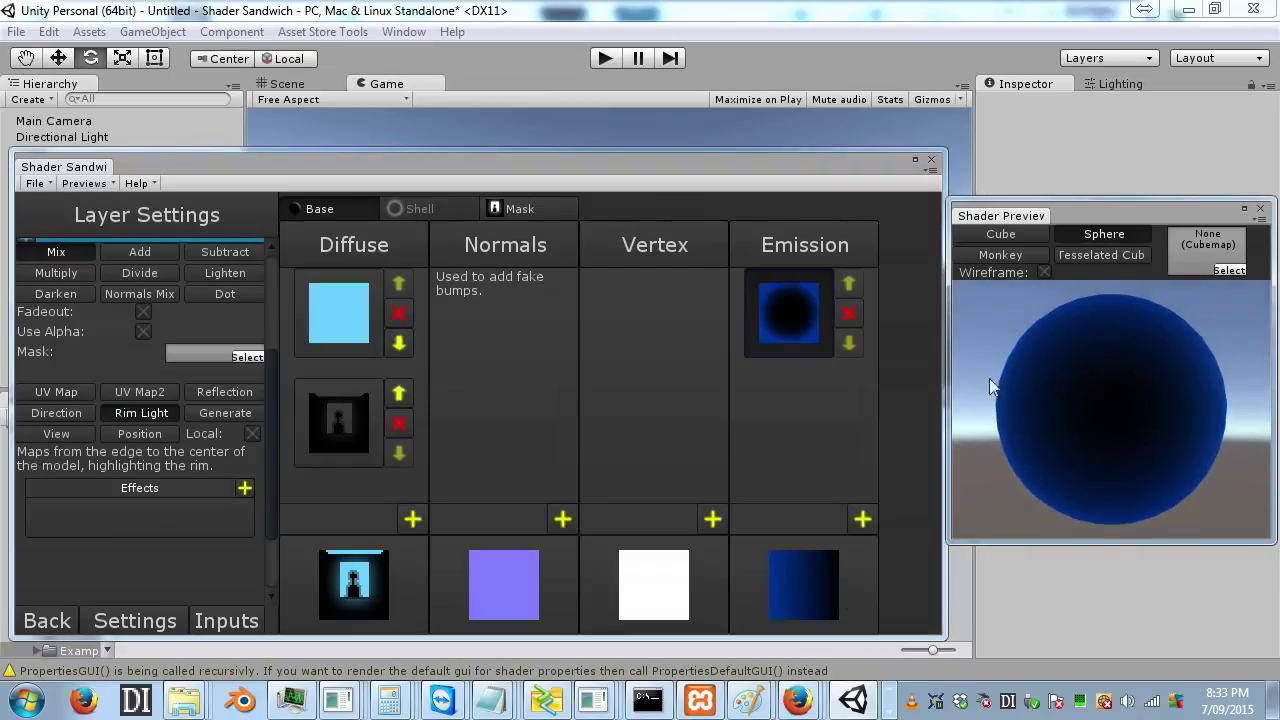
pyautogui.click(836, 558)
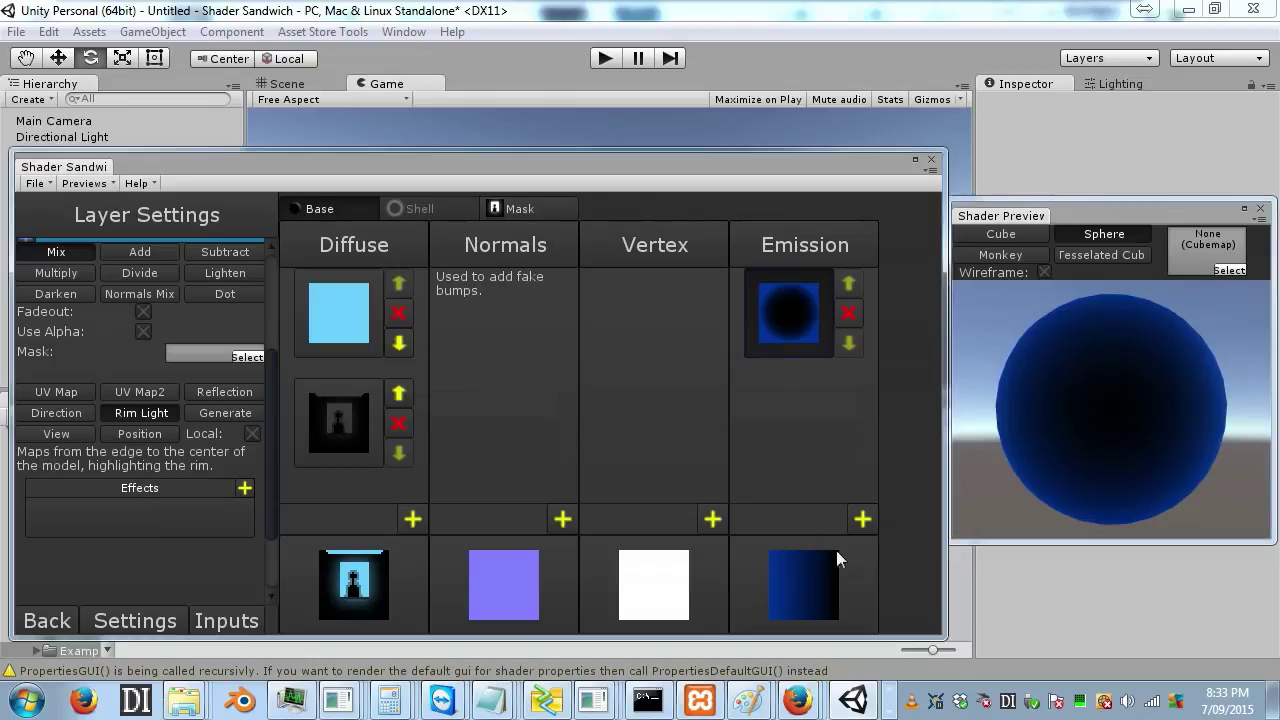
# Step: Set the emission gradient's Start Color to bright blue (R 0, G 149, B 255) and check the rim on the sphere preview
pyautogui.scroll(3, 273, 432)
pyautogui.click(194, 358)
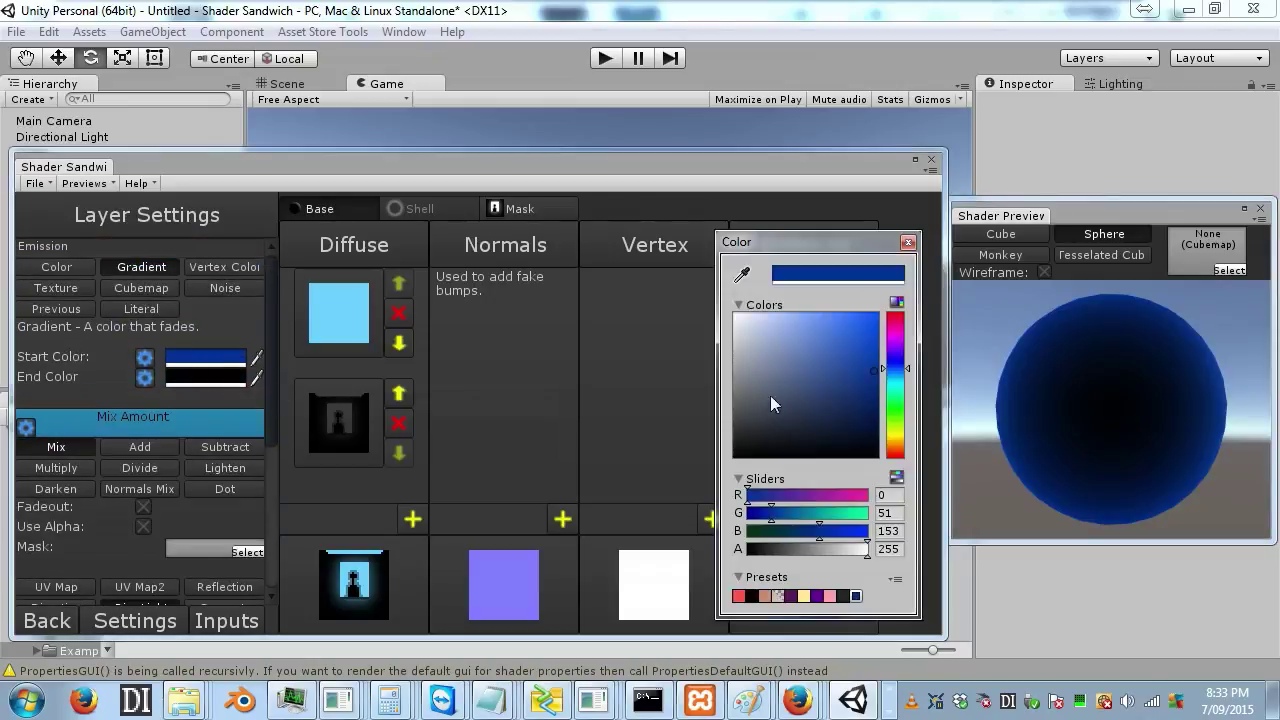
pyautogui.click(895, 375)
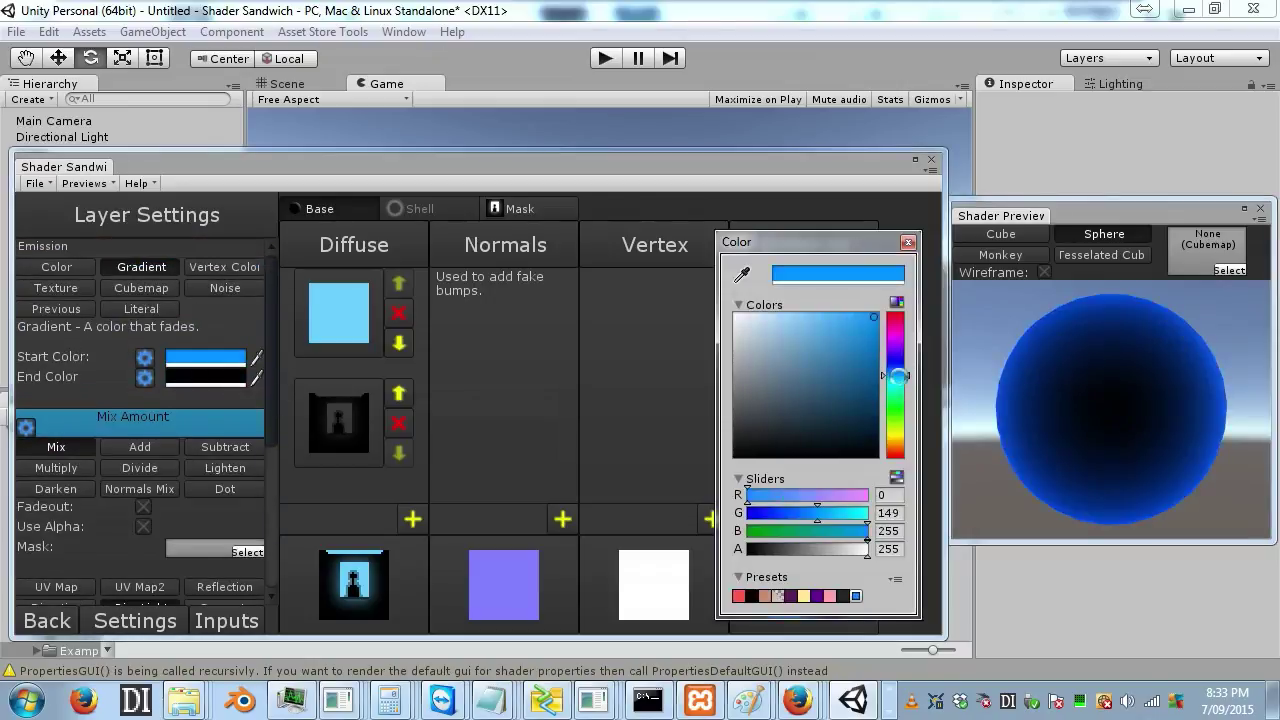
pyautogui.click(1223, 417)
pyautogui.scroll(-5, 1109, 440)
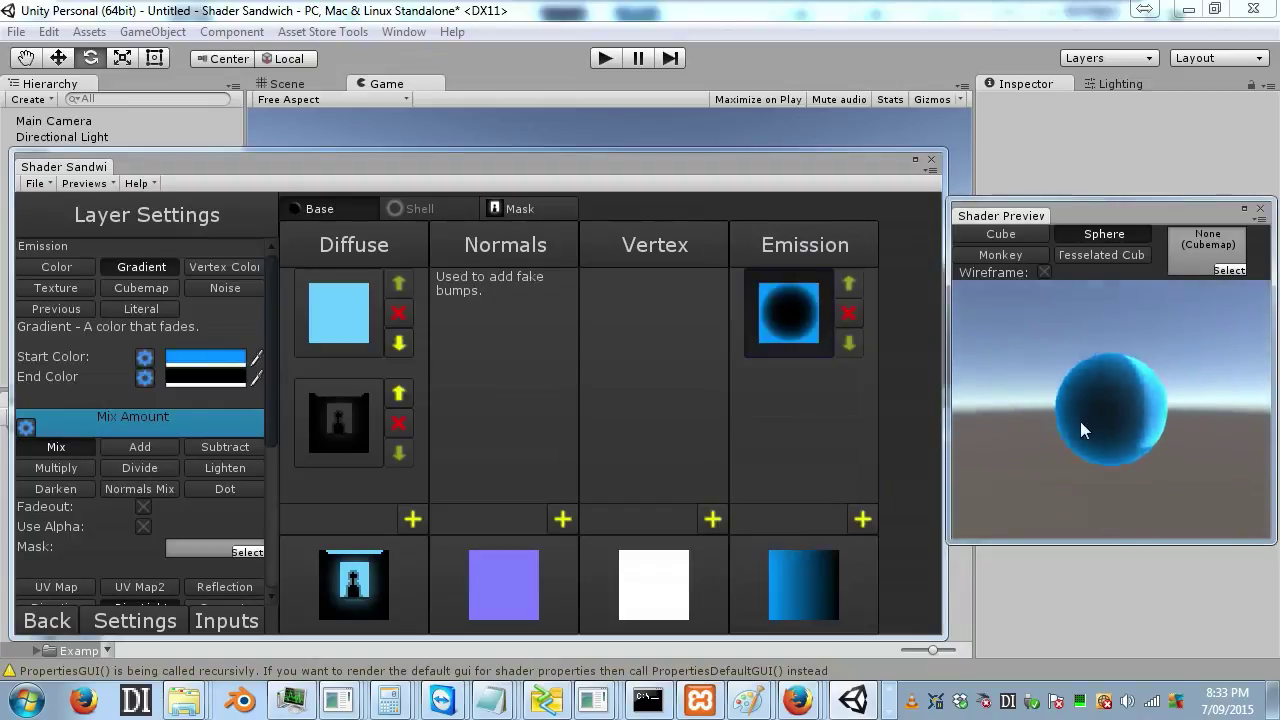
pyautogui.moveTo(1143, 450); pyautogui.dragTo(1034, 411)
pyautogui.scroll(4, 1034, 411)
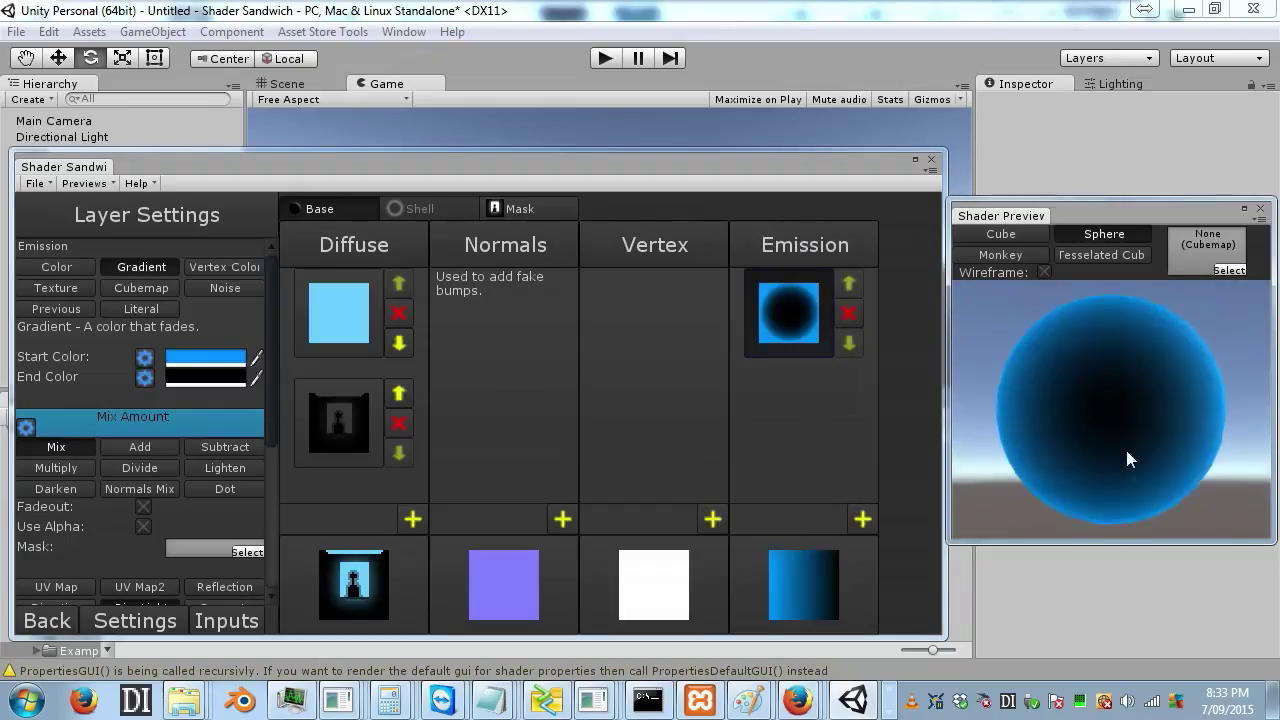
pyautogui.scroll(-4, 1134, 465)
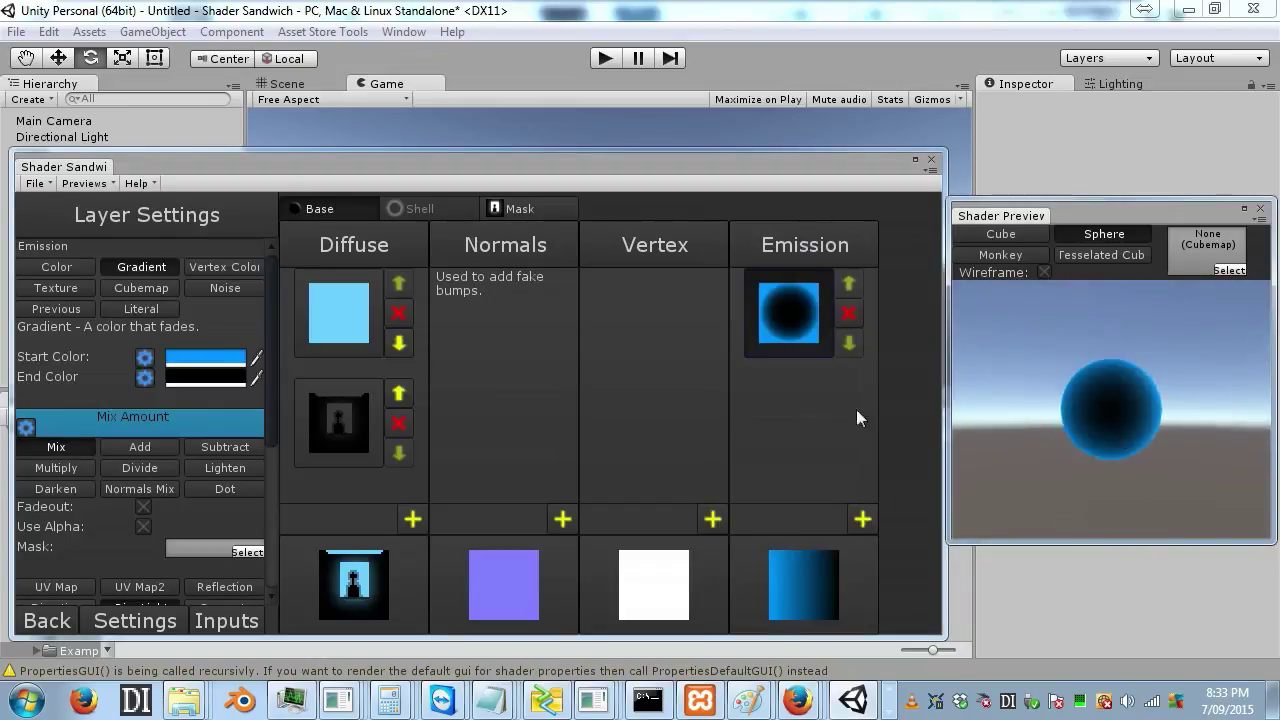
# Step: Save the shader as RimLight.shader in the Assets folder, replacing the existing file
pyautogui.click(35, 183)
pyautogui.click(60, 277)
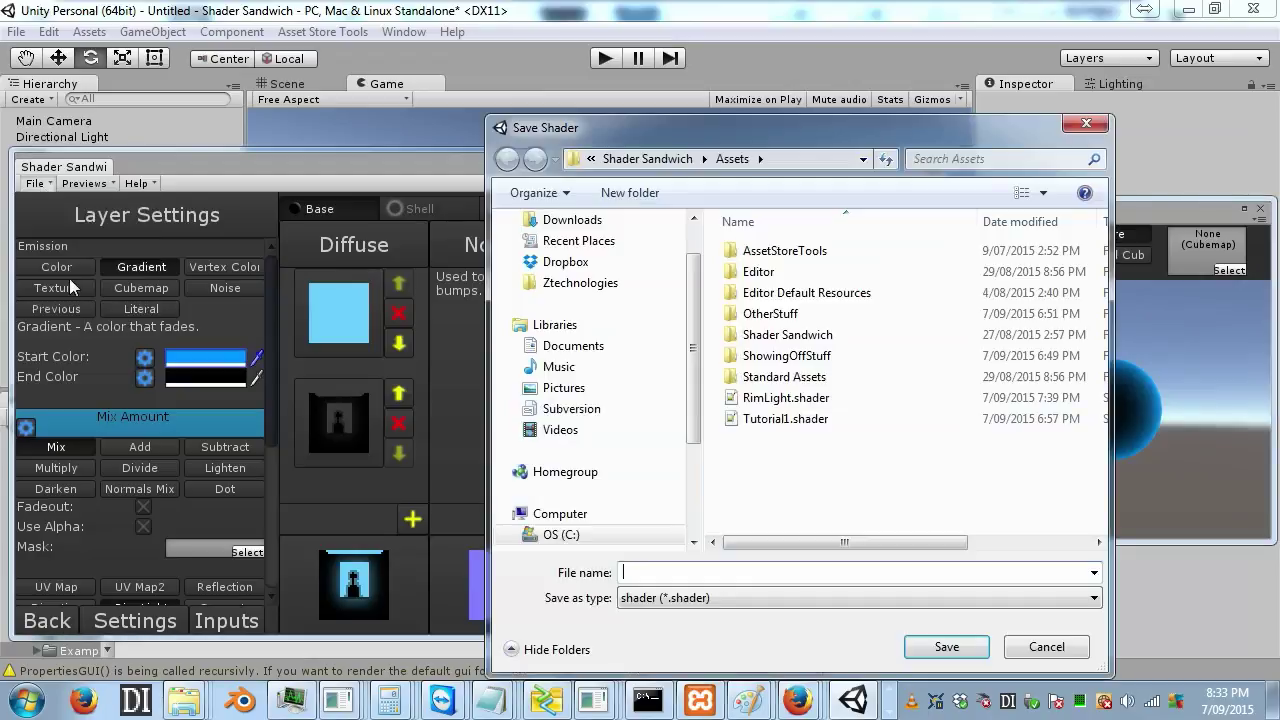
pyautogui.click(834, 400)
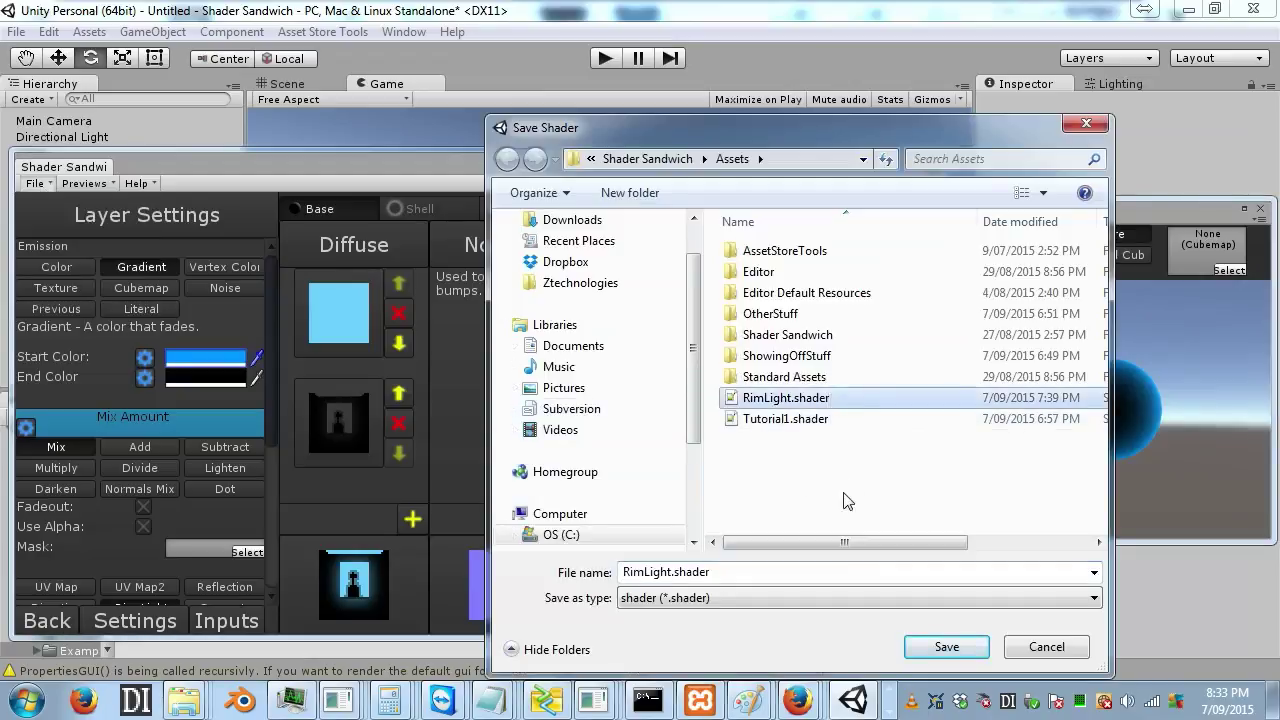
pyautogui.doubleClick(787, 405)
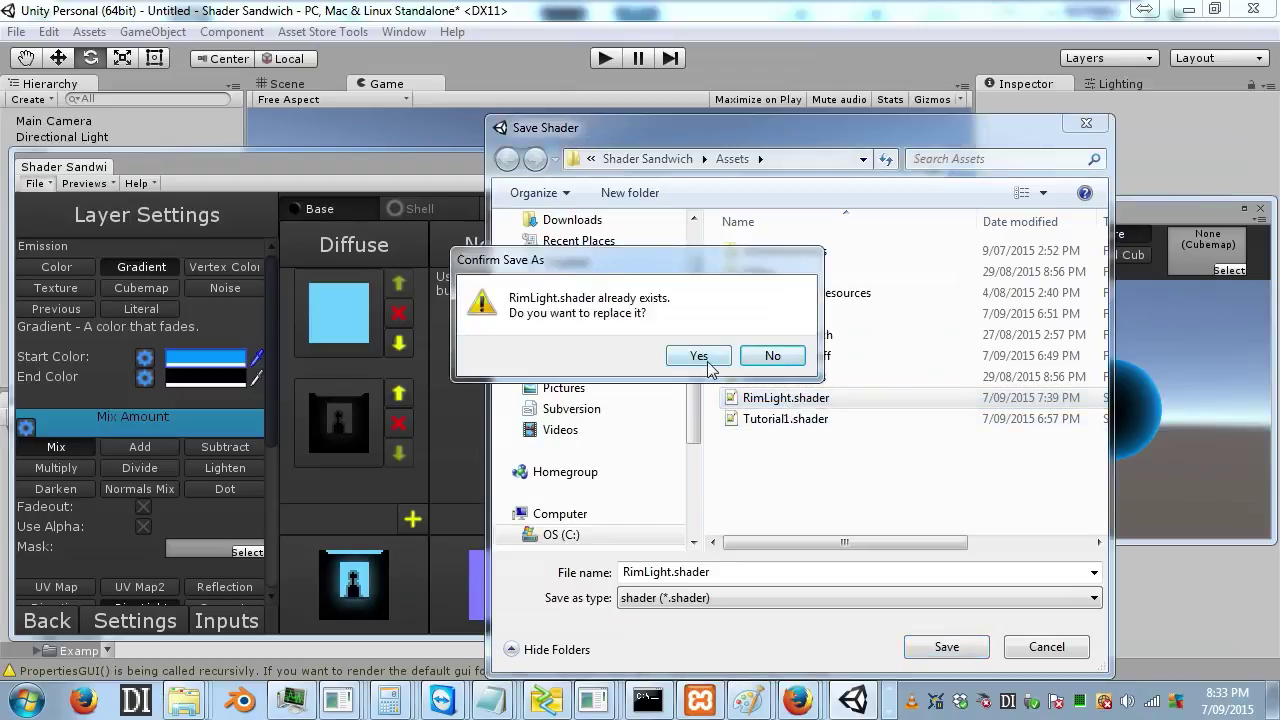
pyautogui.click(699, 357)
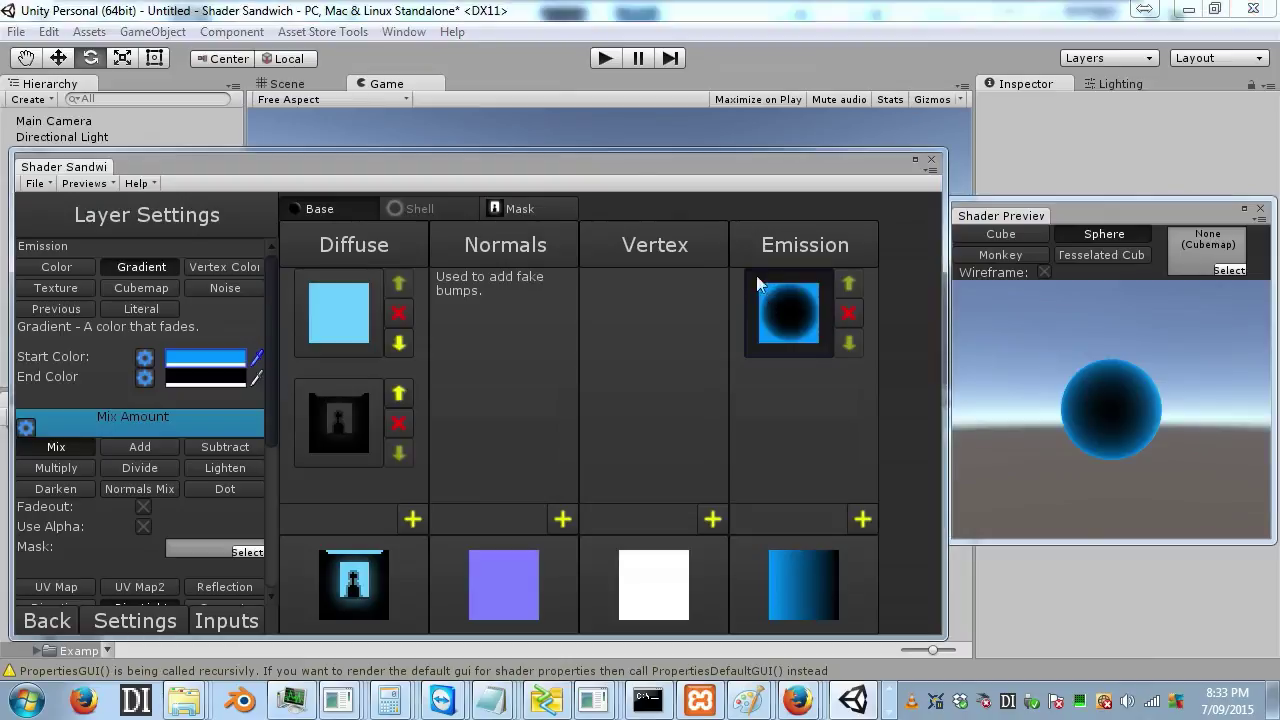
# Step: Choose the RimLight shader for the Cube object's Tutorial1 material and inspect its rim glow from another angle in the scene
pyautogui.moveTo(730, 165); pyautogui.dragTo(242, 580)
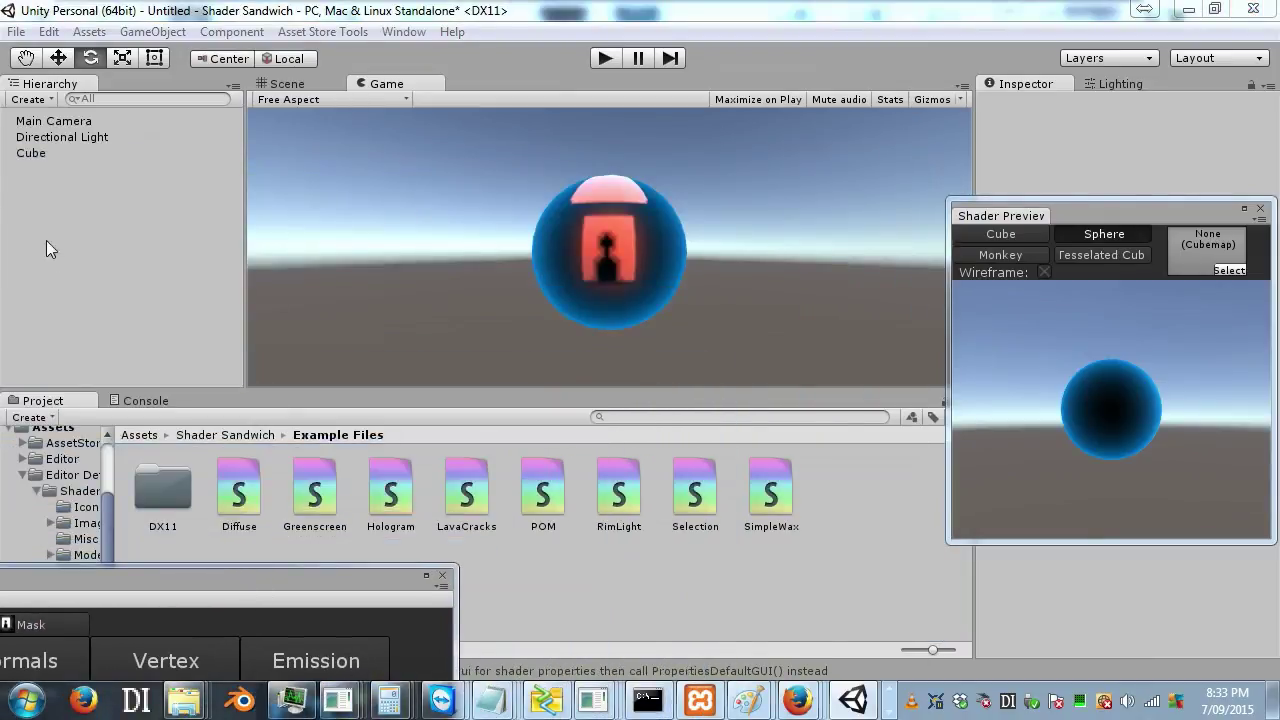
pyautogui.click(40, 153)
pyautogui.moveTo(1000, 215); pyautogui.dragTo(537, 529)
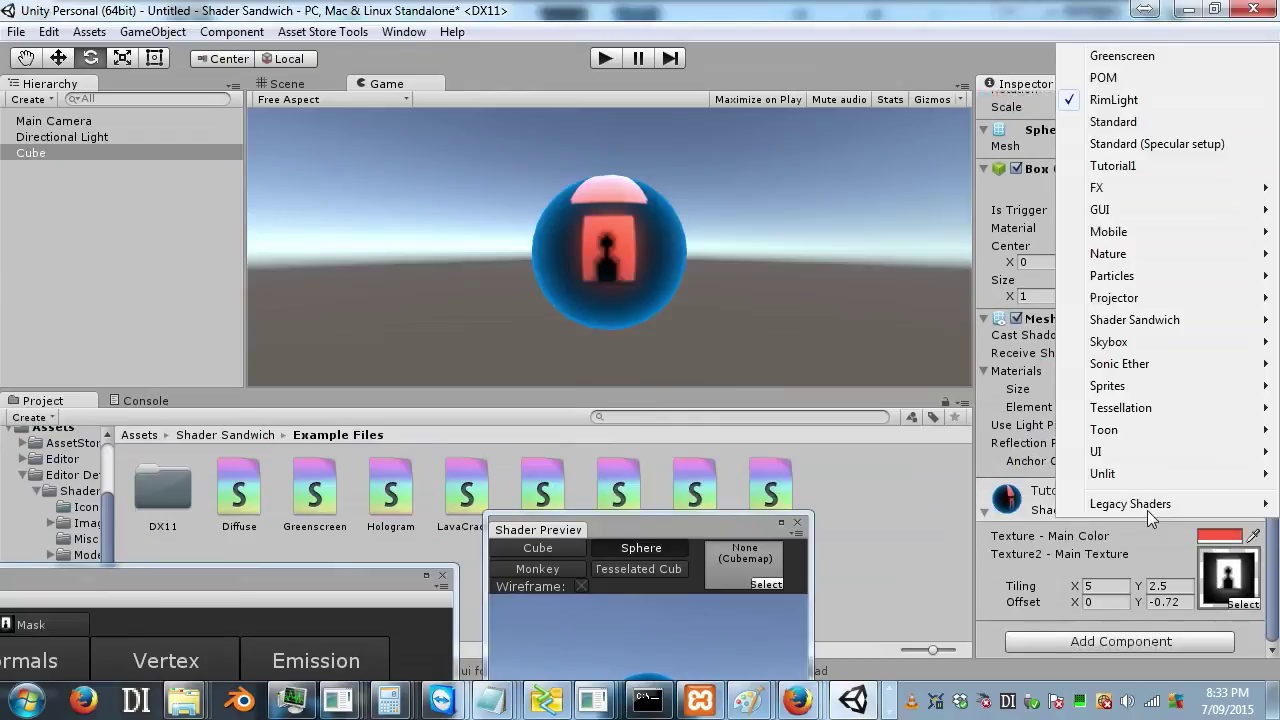
pyautogui.click(1147, 510)
pyautogui.click(1140, 101)
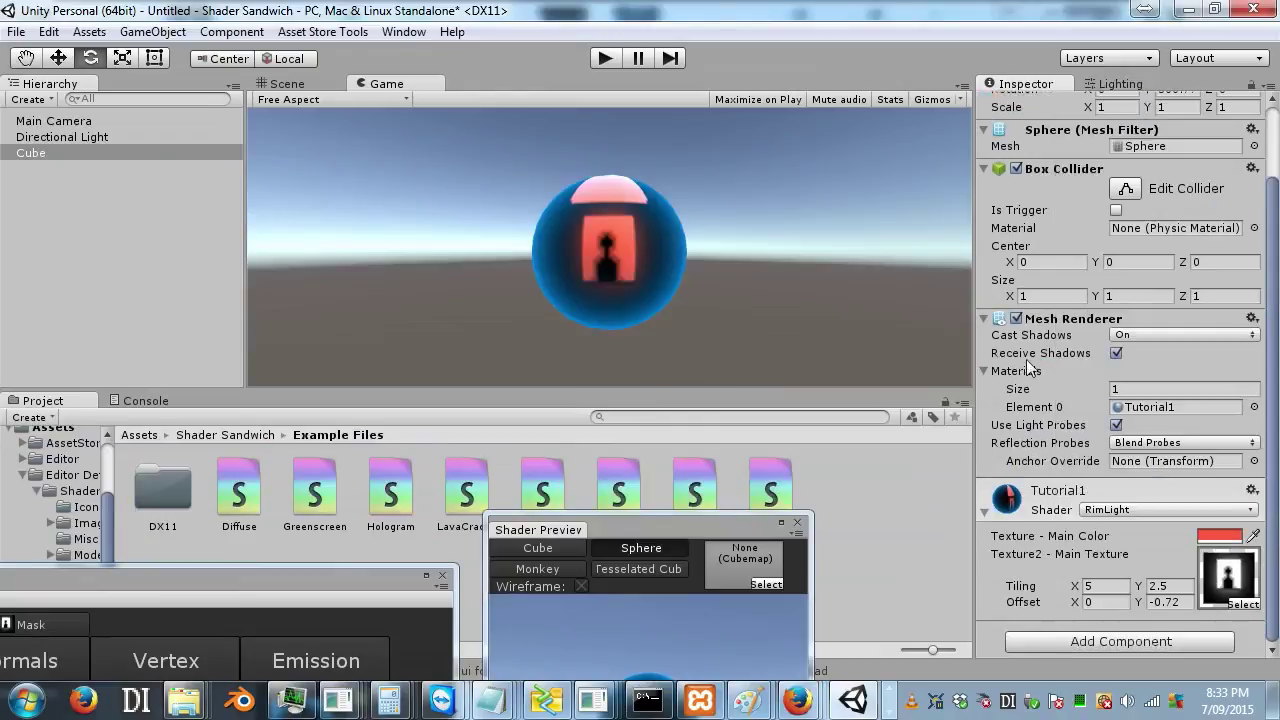
pyautogui.click(342, 88)
pyautogui.moveTo(710, 270); pyautogui.dragTo(518, 149, button='right')
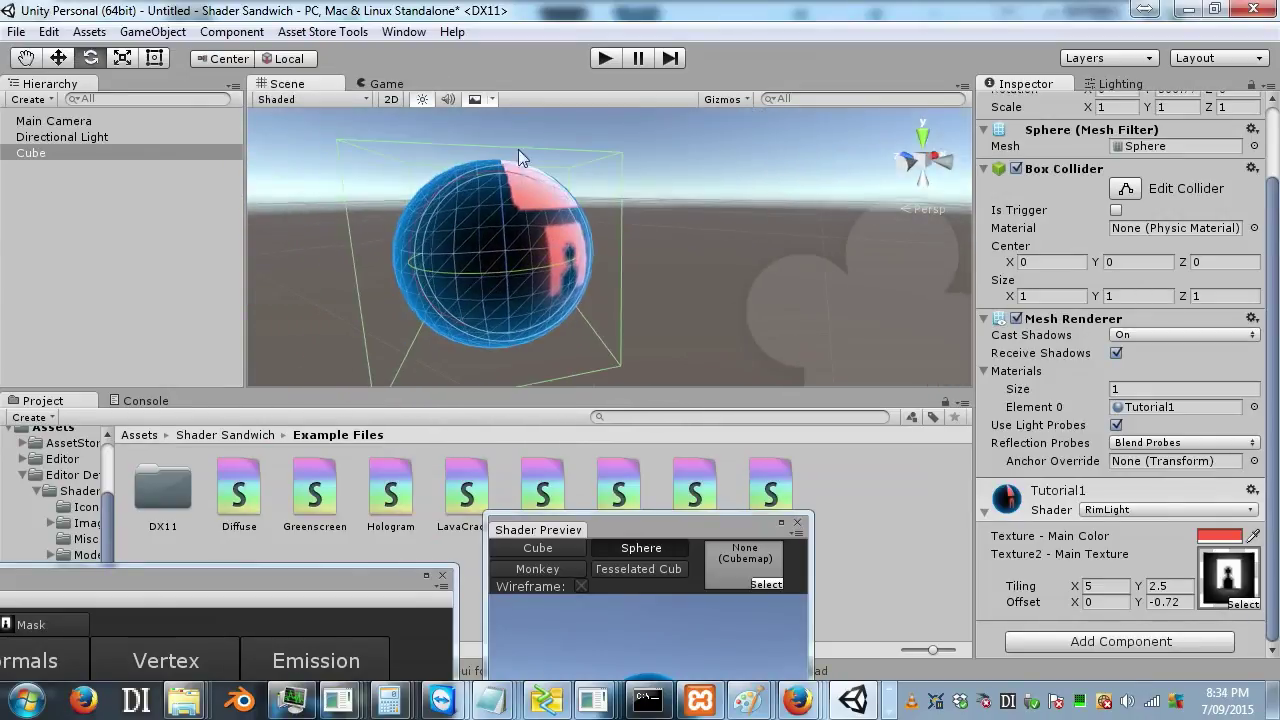
pyautogui.click(395, 84)
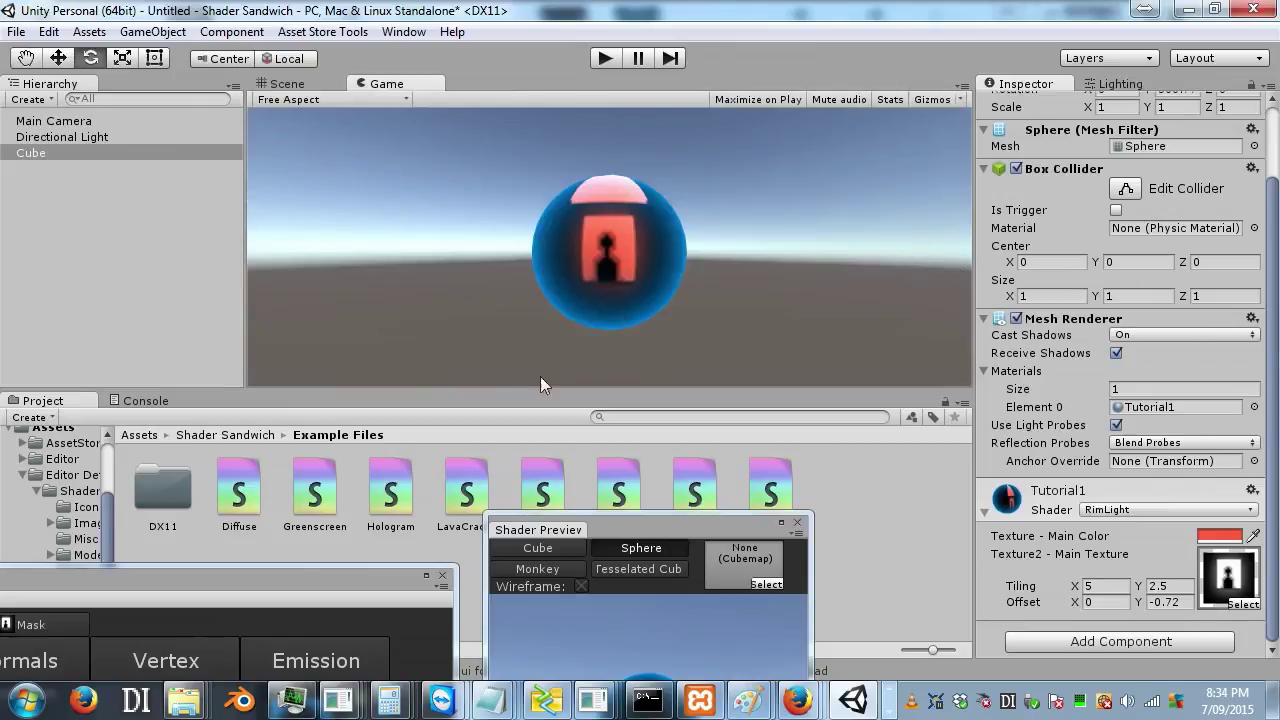
# Step: Expose the emission gradient's Start Color as a shader input and save the shader
pyautogui.moveTo(623, 535); pyautogui.dragTo(1088, 228)
pyautogui.moveTo(224, 575); pyautogui.dragTo(718, 164)
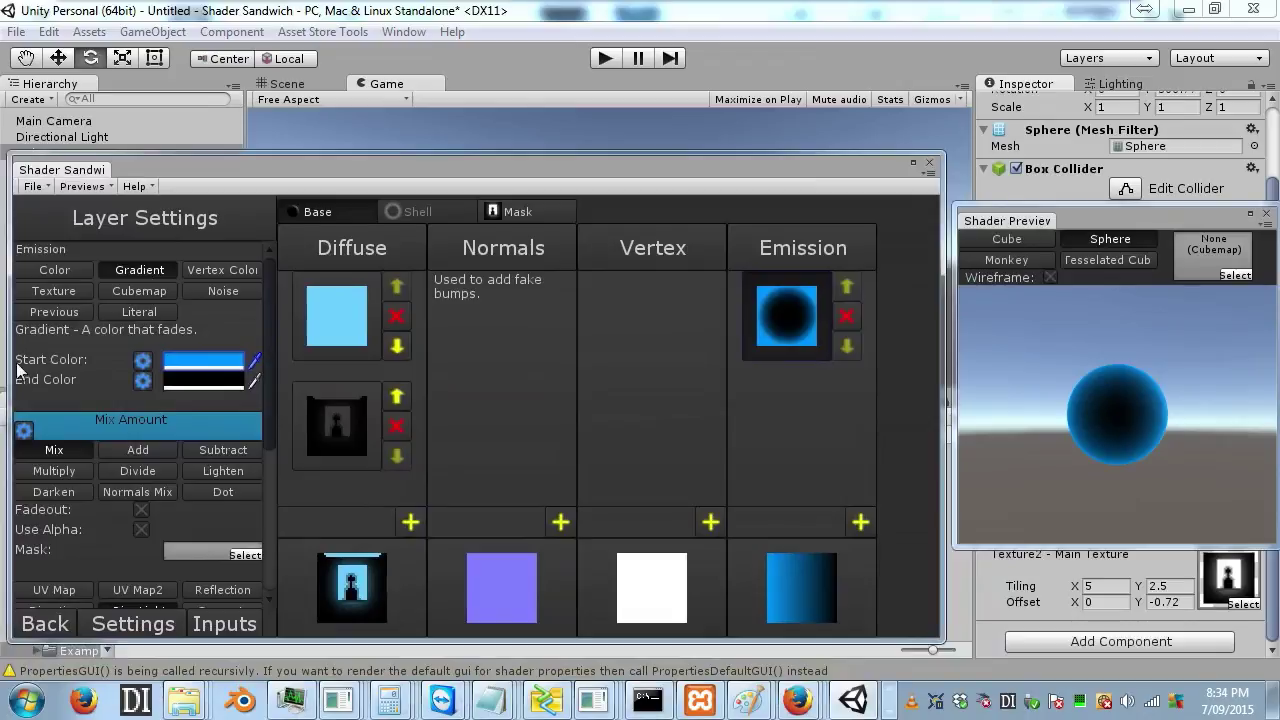
pyautogui.click(143, 362)
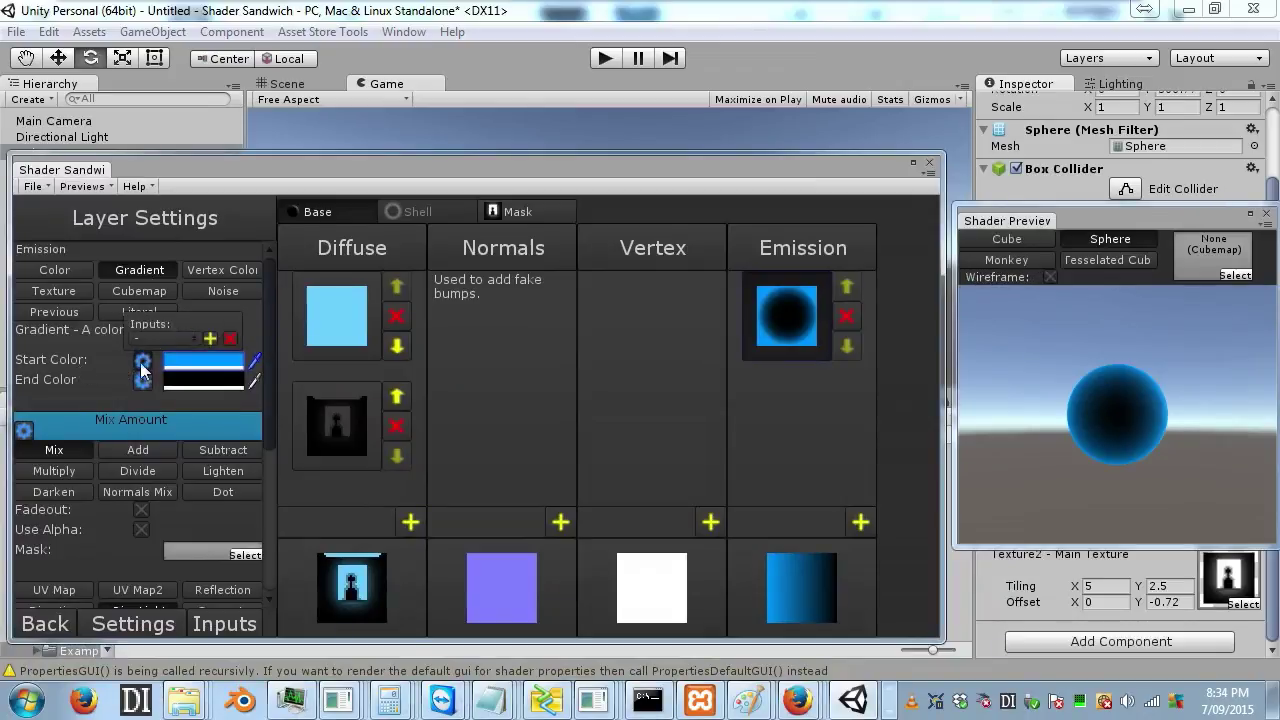
pyautogui.click(210, 337)
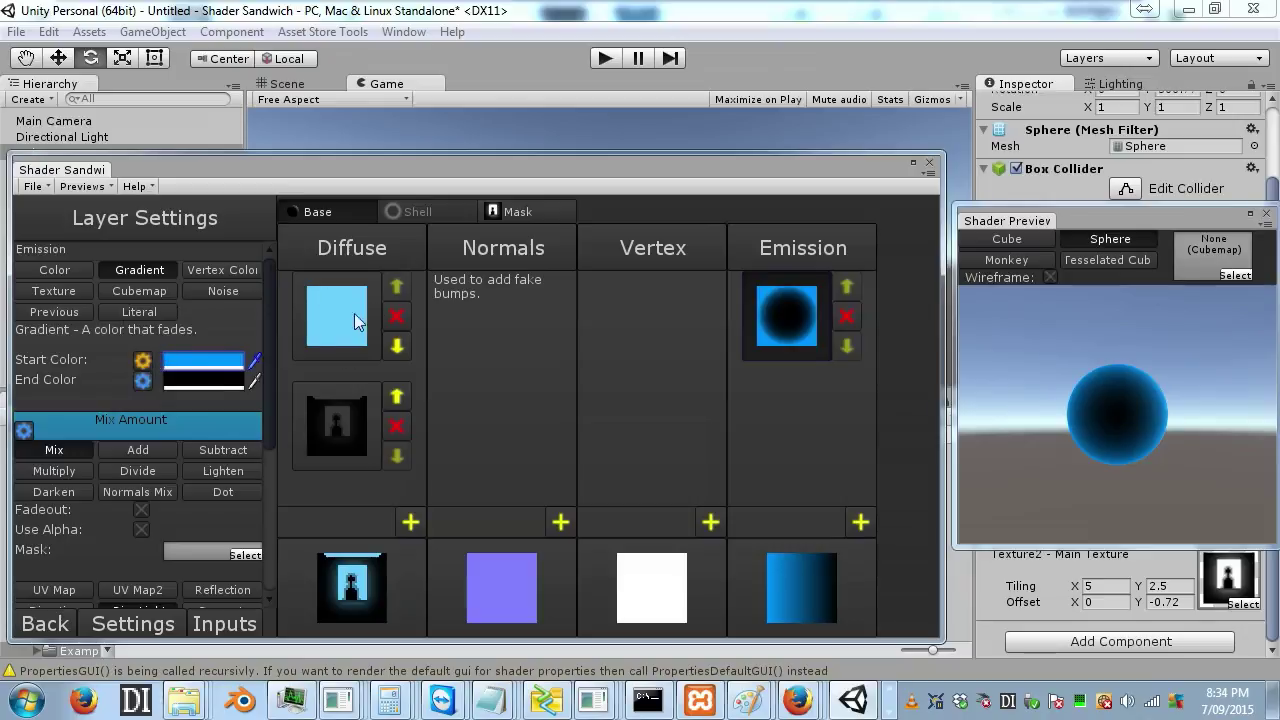
pyautogui.click(33, 186)
pyautogui.click(66, 257)
# Step: Set the material's Emission - Main Color to orange, about R 255, G 100, B 0
pyautogui.moveTo(768, 170); pyautogui.dragTo(526, 498)
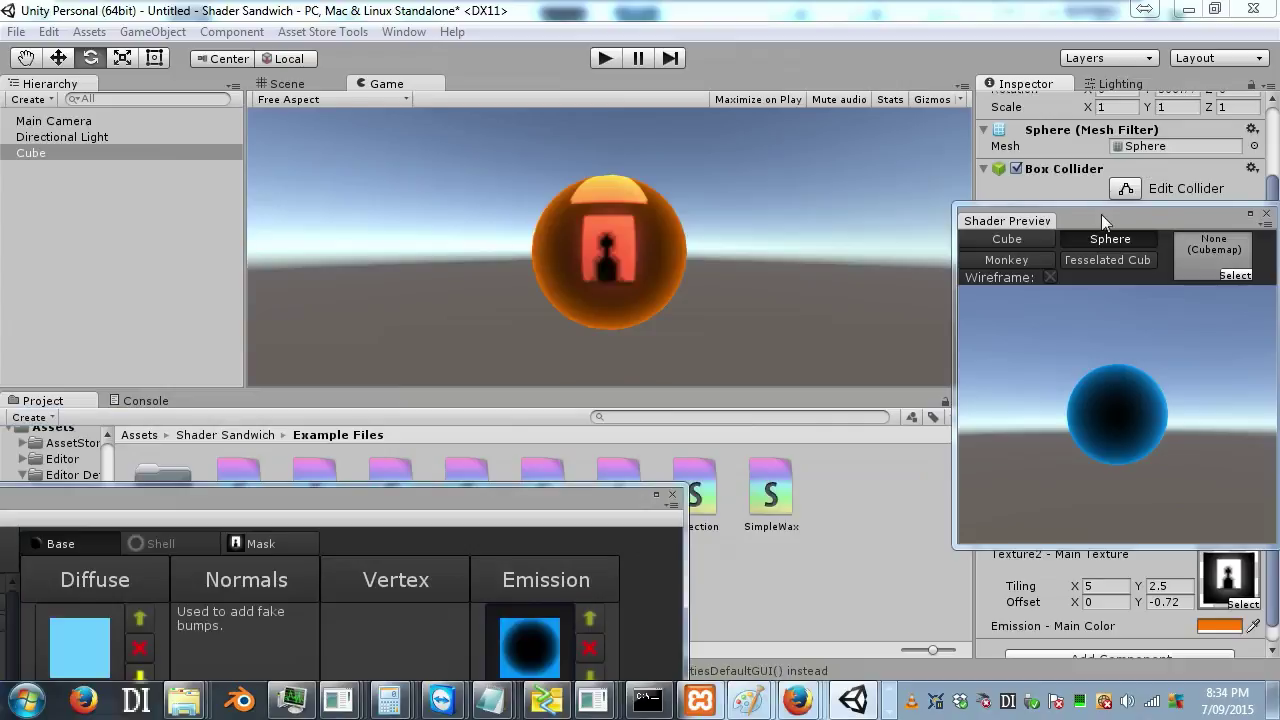
pyautogui.moveTo(1101, 214); pyautogui.dragTo(1122, 57)
pyautogui.click(1218, 625)
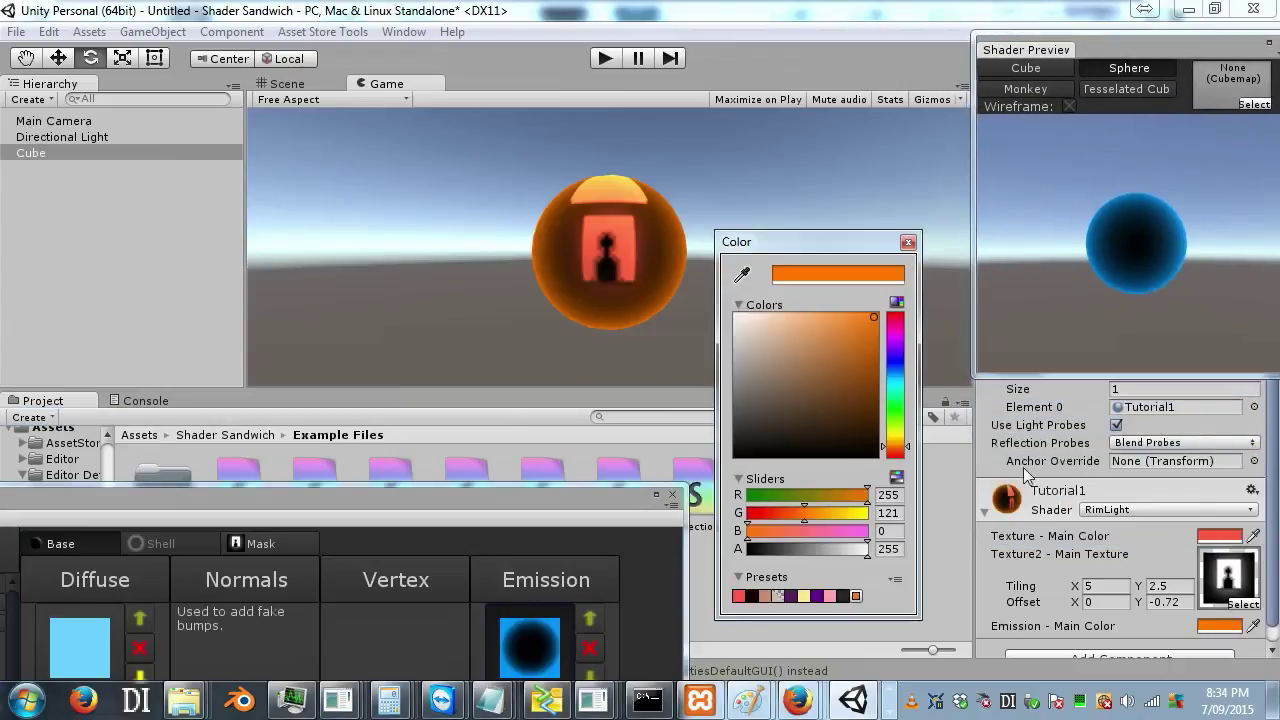
pyautogui.moveTo(896, 390); pyautogui.dragTo(909, 450)
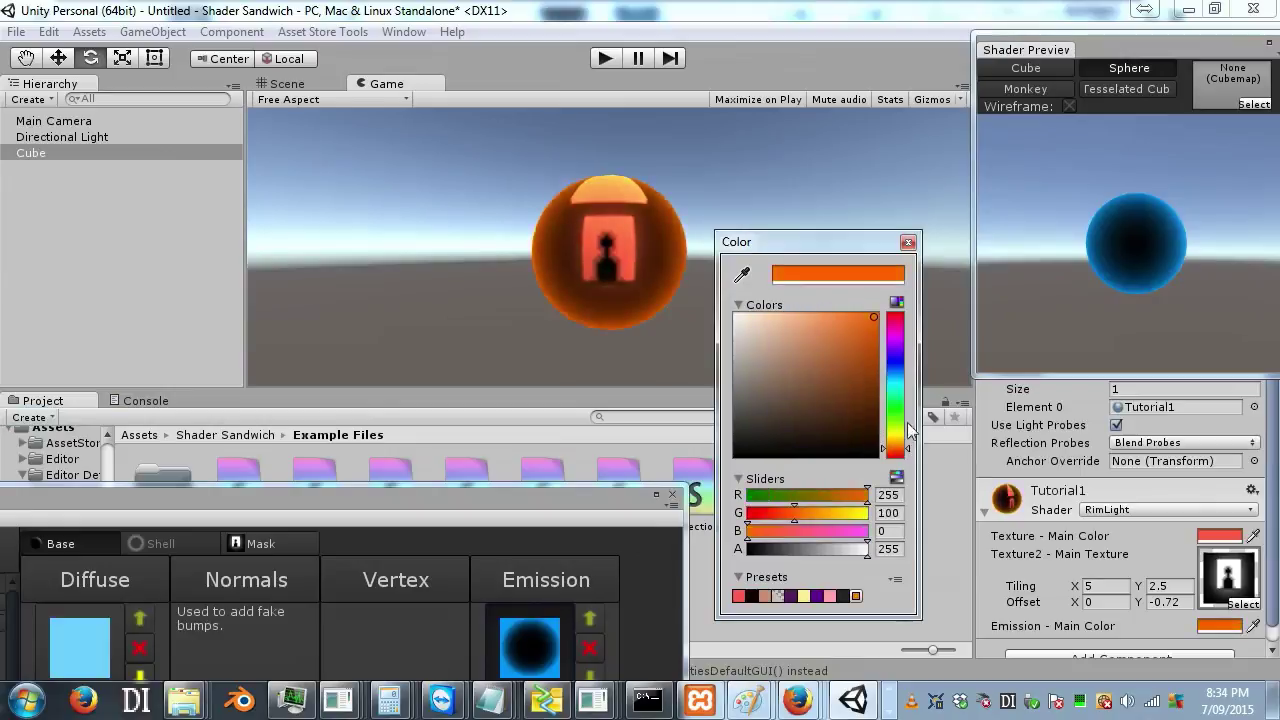
pyautogui.click(908, 242)
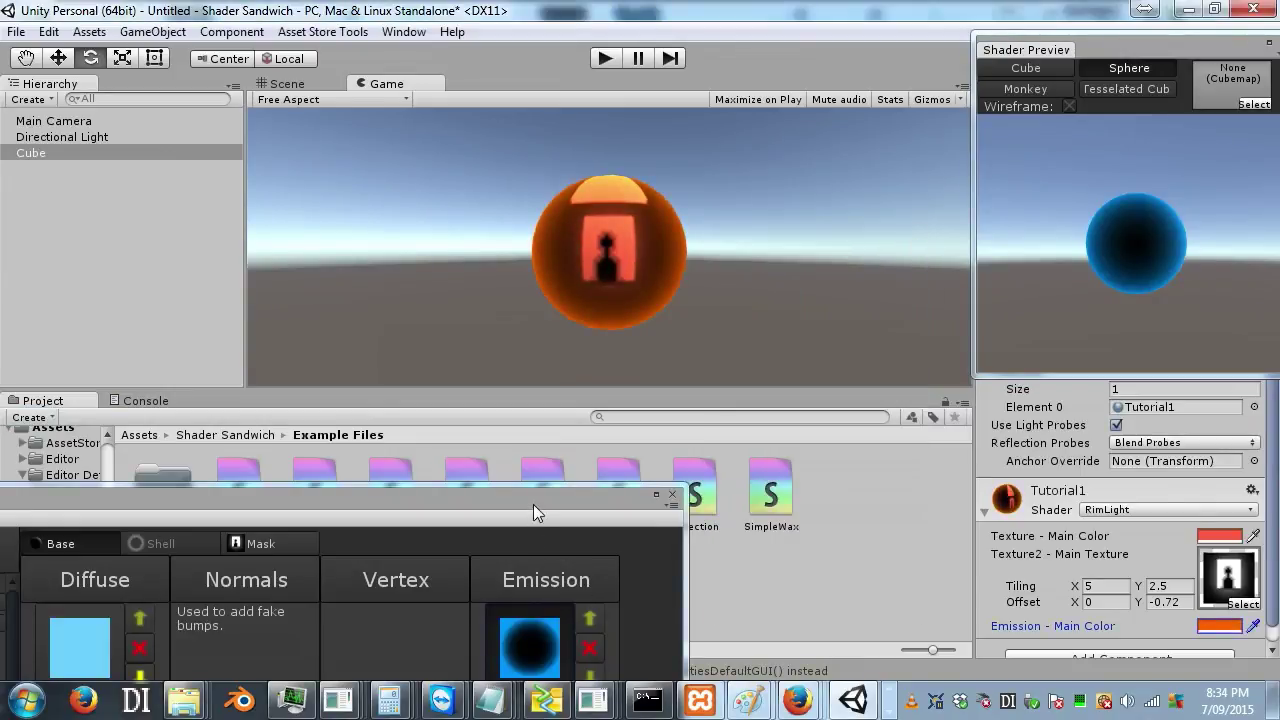
# Step: Add a Maths/Power effect to the emission gradient layer
pyautogui.moveTo(533, 504); pyautogui.dragTo(803, 183)
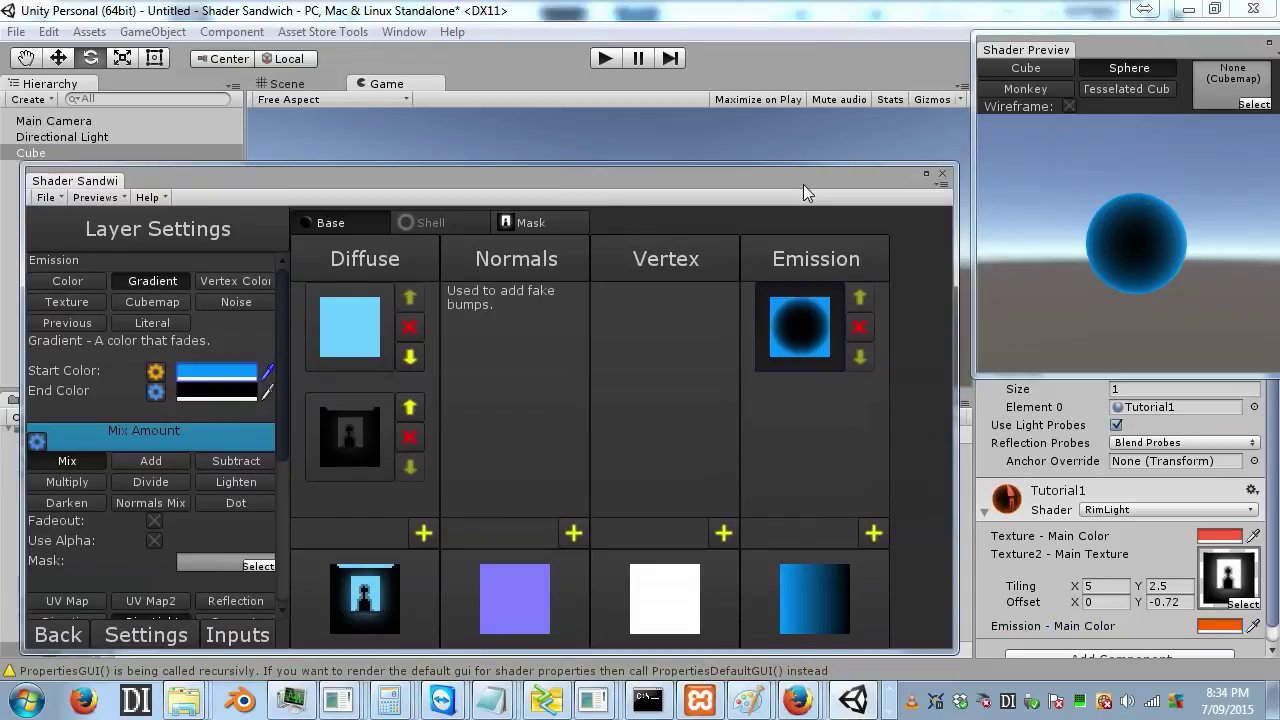
pyautogui.moveTo(282, 327); pyautogui.dragTo(283, 490)
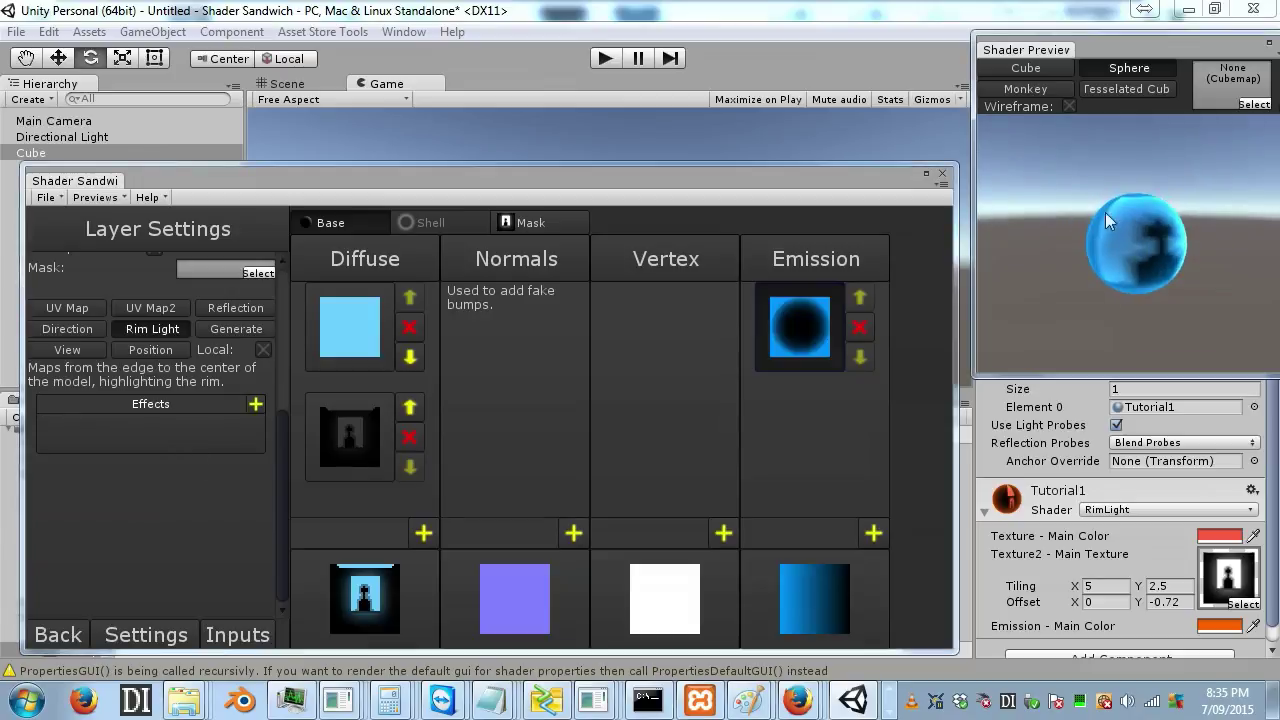
pyautogui.moveTo(1105, 212); pyautogui.dragTo(1199, 212)
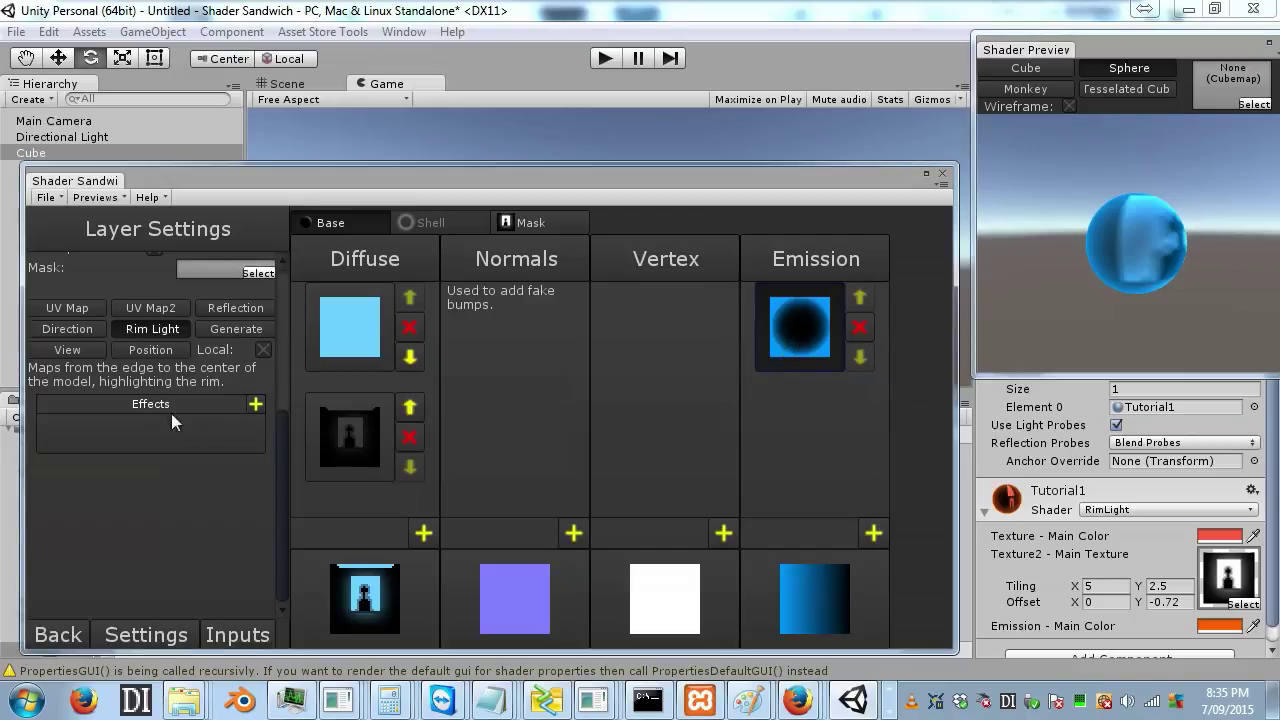
pyautogui.click(259, 405)
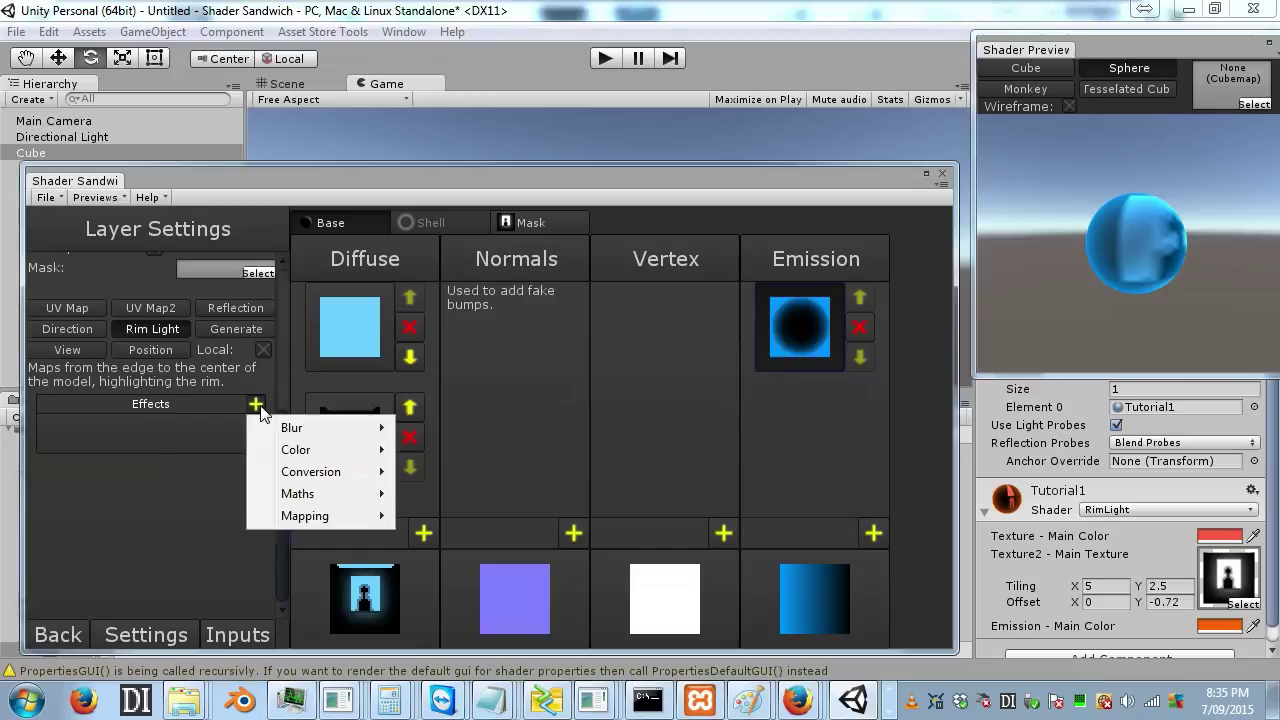
pyautogui.moveTo(305, 494)
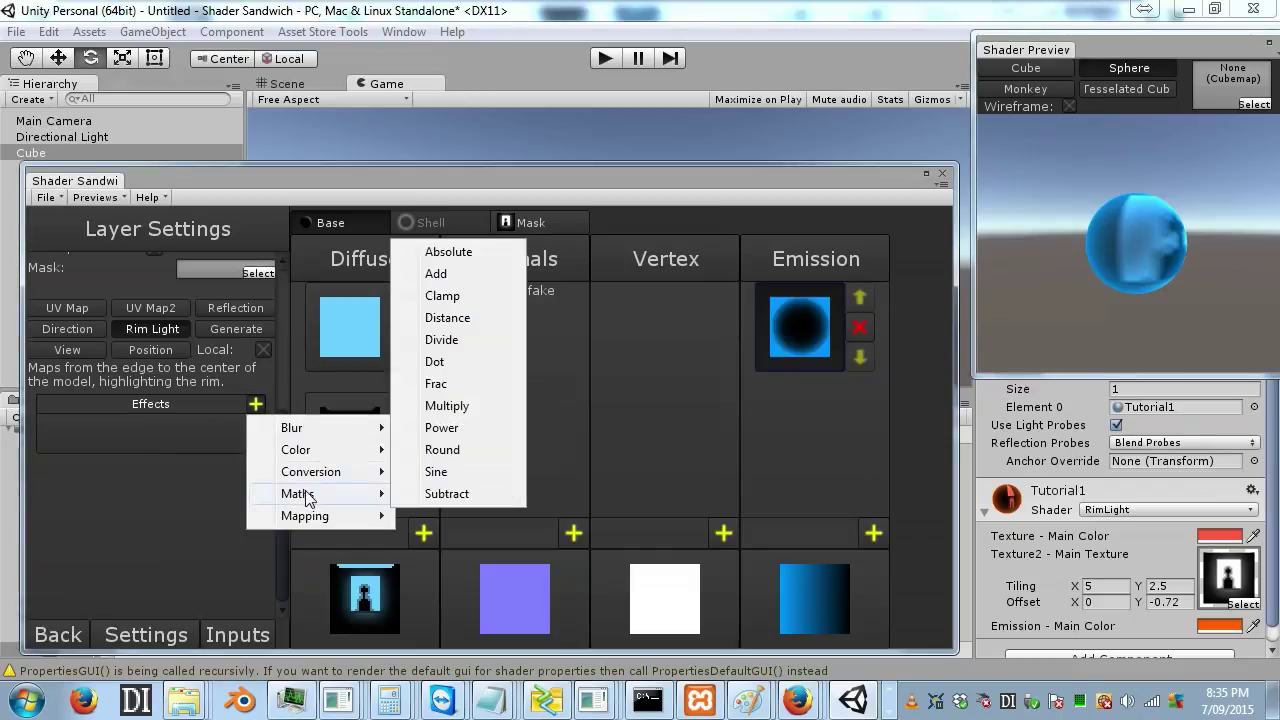
pyautogui.click(465, 429)
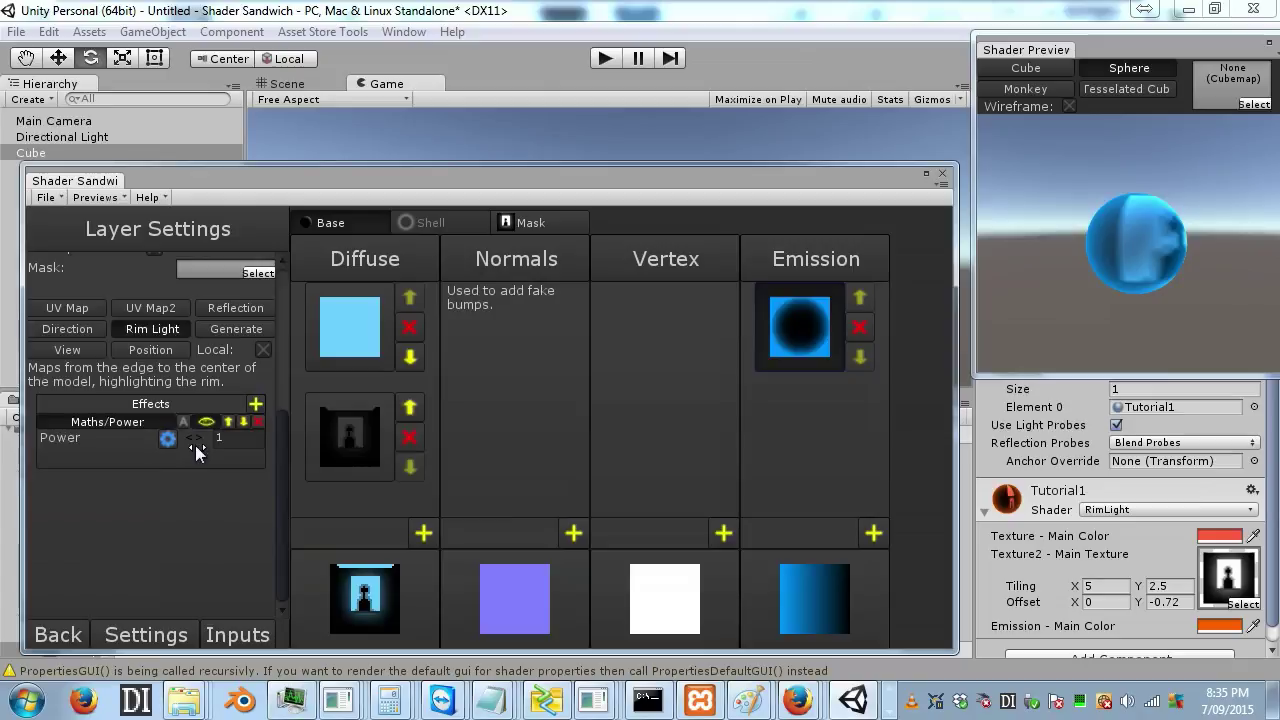
# Step: Try values of 2, 3 and 0.6 for the emission layer's Maths/Power effect and compare the rim on the preview sphere
pyautogui.moveTo(195, 450); pyautogui.dragTo(219, 495)
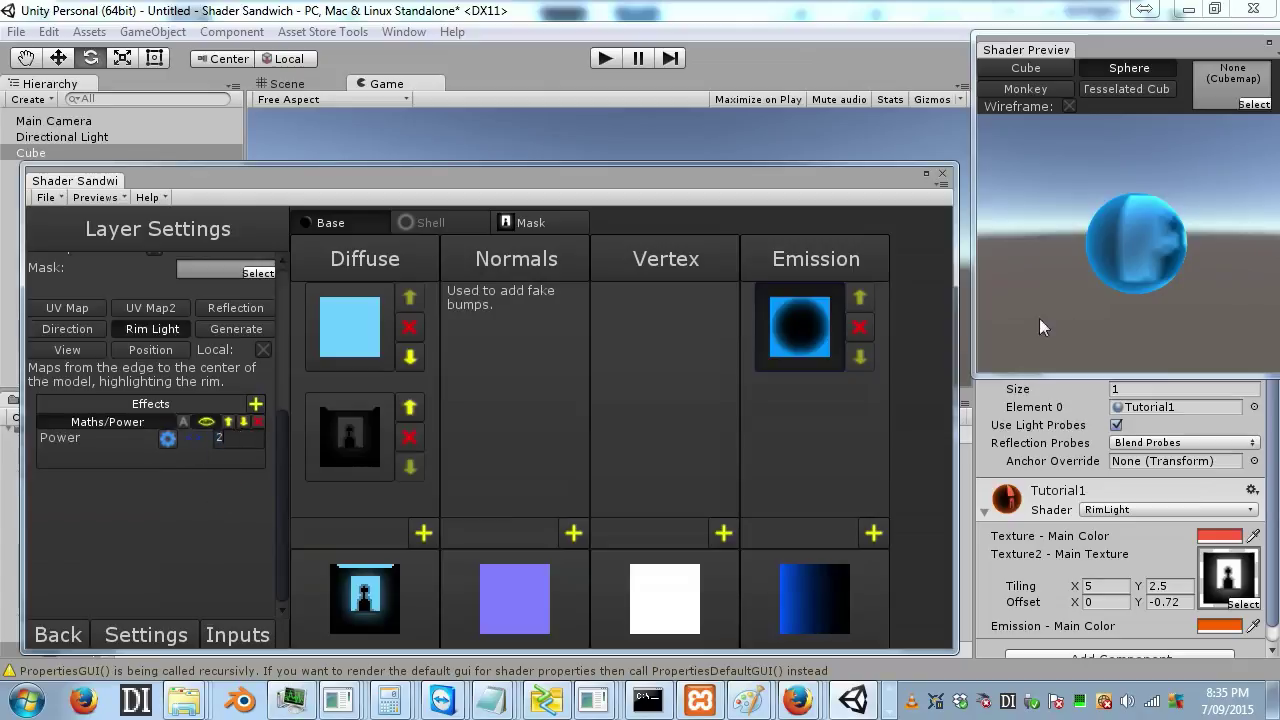
pyautogui.moveTo(1039, 318); pyautogui.dragTo(1141, 190)
pyautogui.scroll(3, 1194, 304)
pyautogui.scroll(-2, 1180, 296)
pyautogui.moveTo(190, 438); pyautogui.dragTo(178, 448)
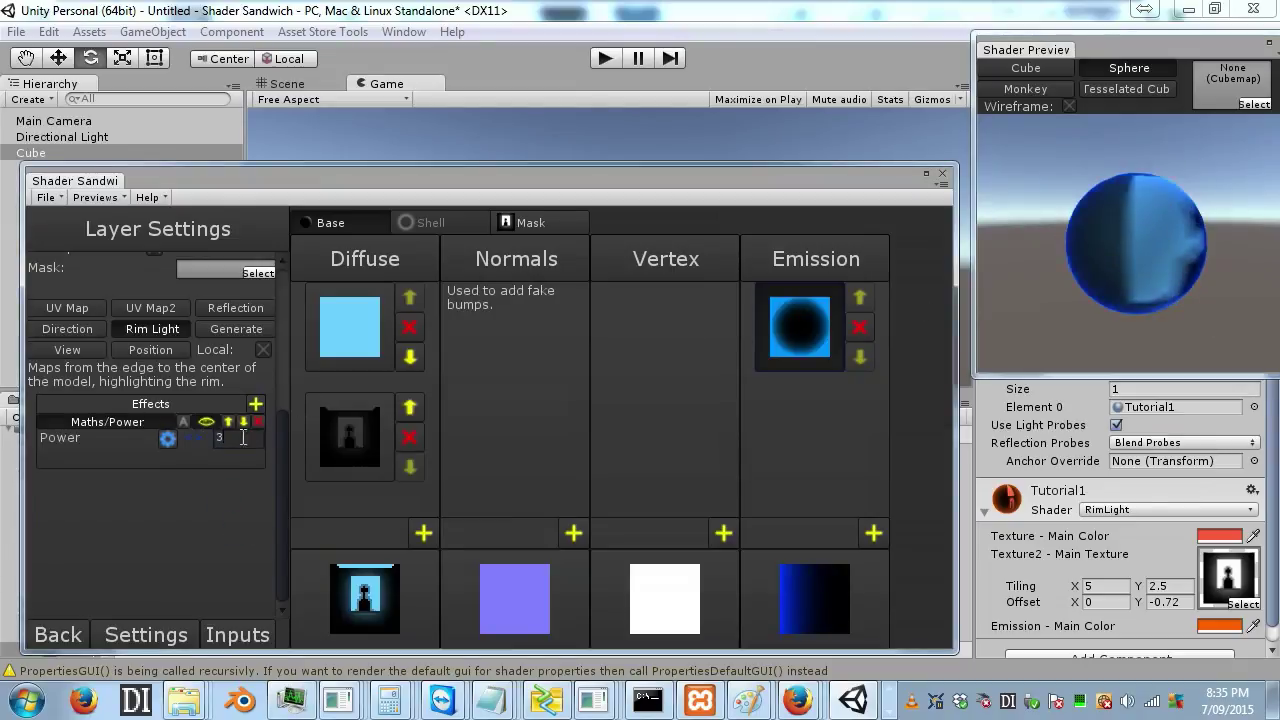
pyautogui.moveTo(192, 438); pyautogui.dragTo(201, 438)
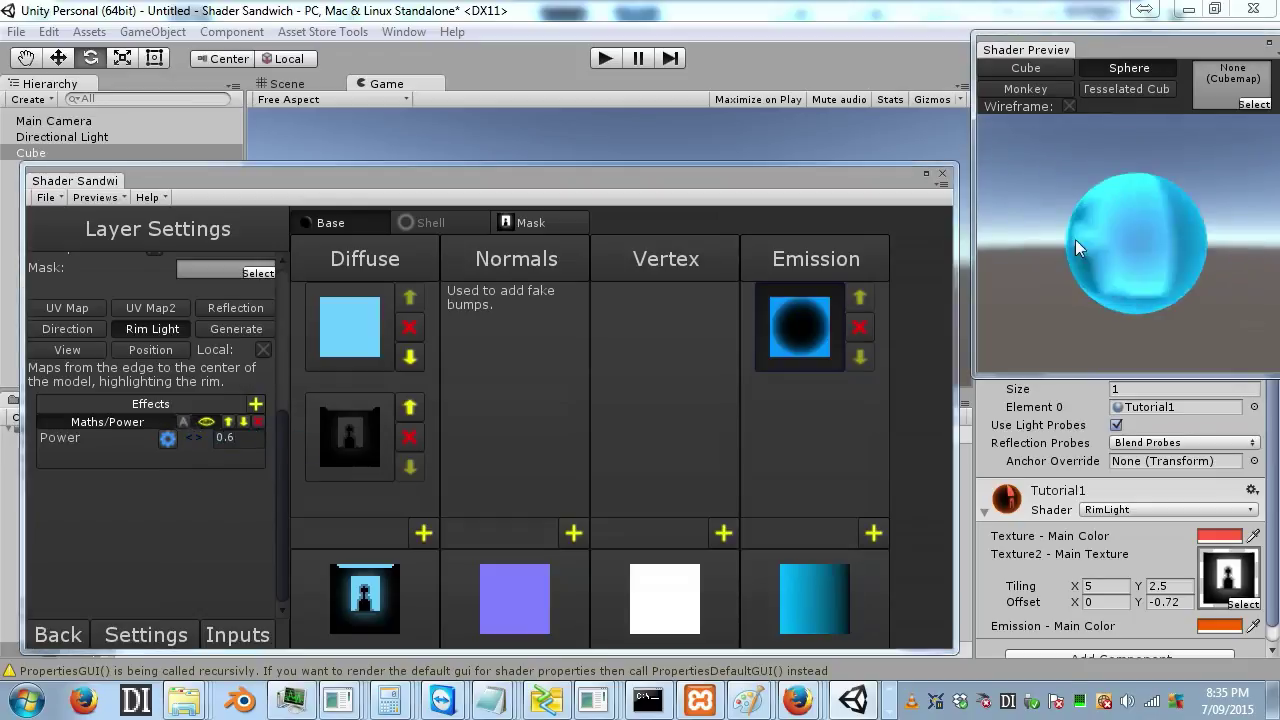
# Step: Expose the Maths/Power effect's Power as a shader input with a value of about 1.2 and save the shader
pyautogui.click(167, 440)
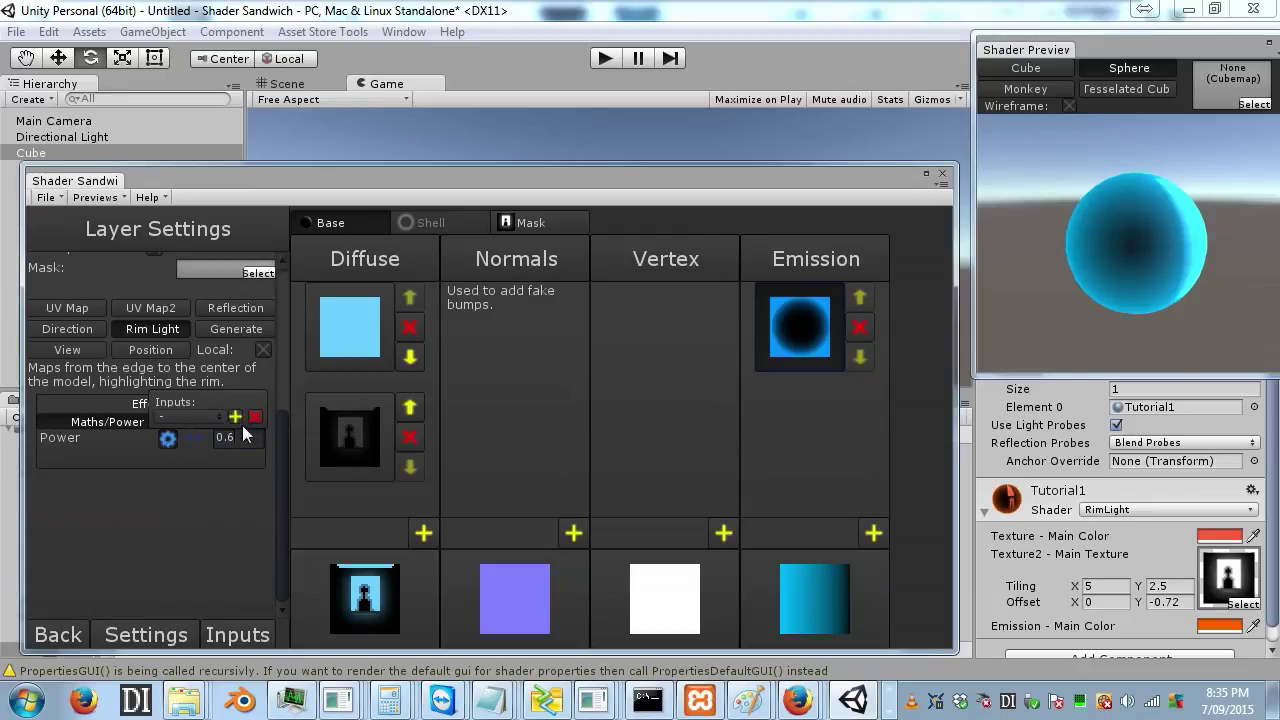
pyautogui.click(235, 417)
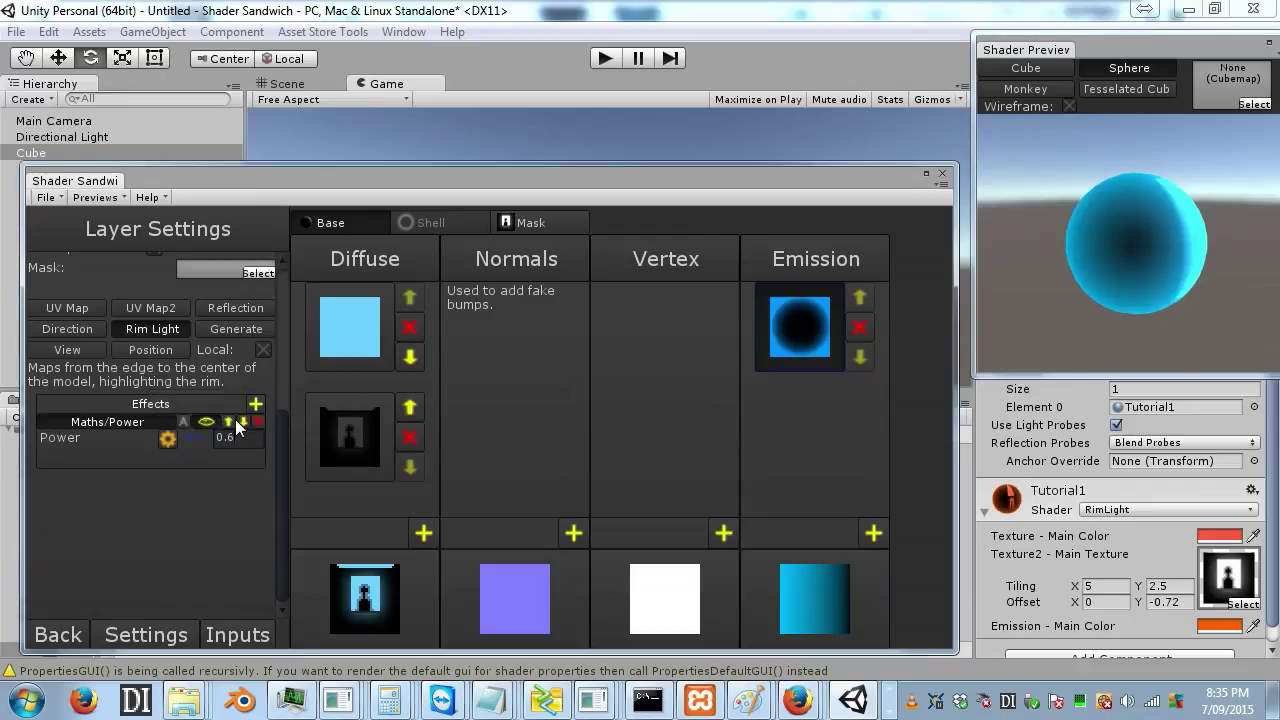
pyautogui.moveTo(224, 432); pyautogui.dragTo(215, 432)
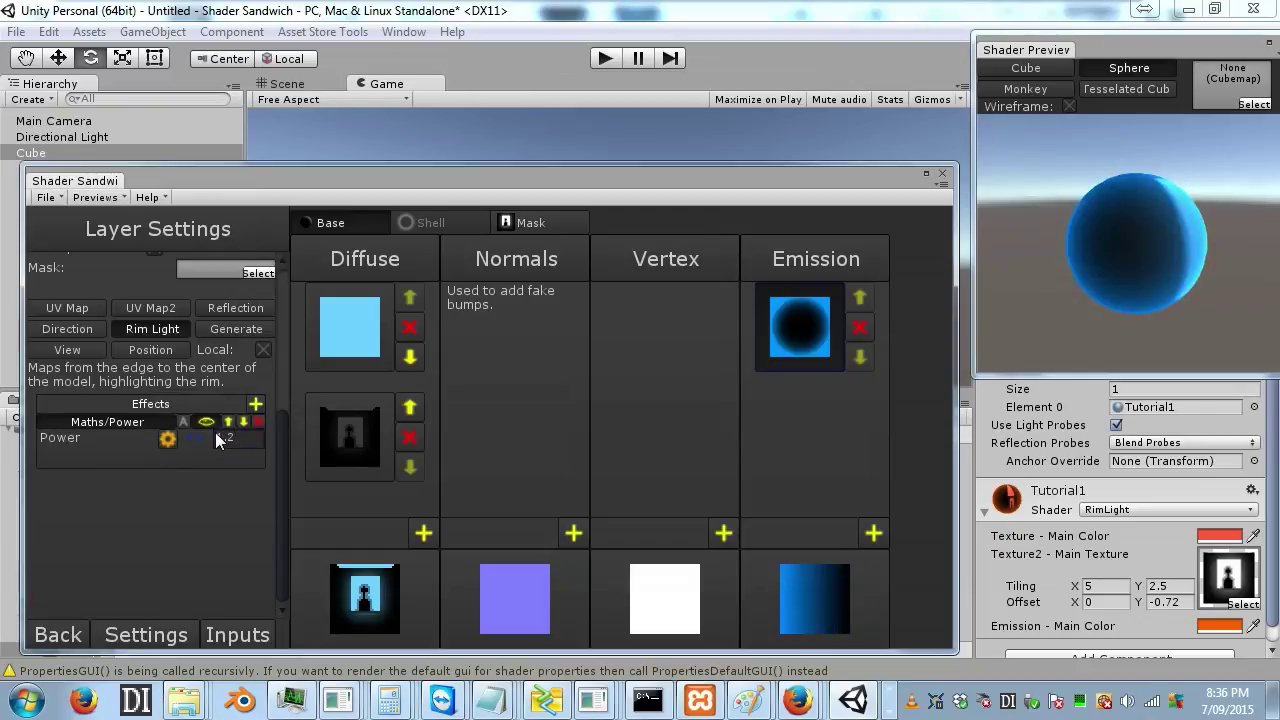
pyautogui.click(57, 199)
# Step: Uncover the Game view and set the Tutorial1 material's Emission - Power to about 1.41
pyautogui.click(838, 171)
pyautogui.moveTo(838, 171); pyautogui.dragTo(550, 540)
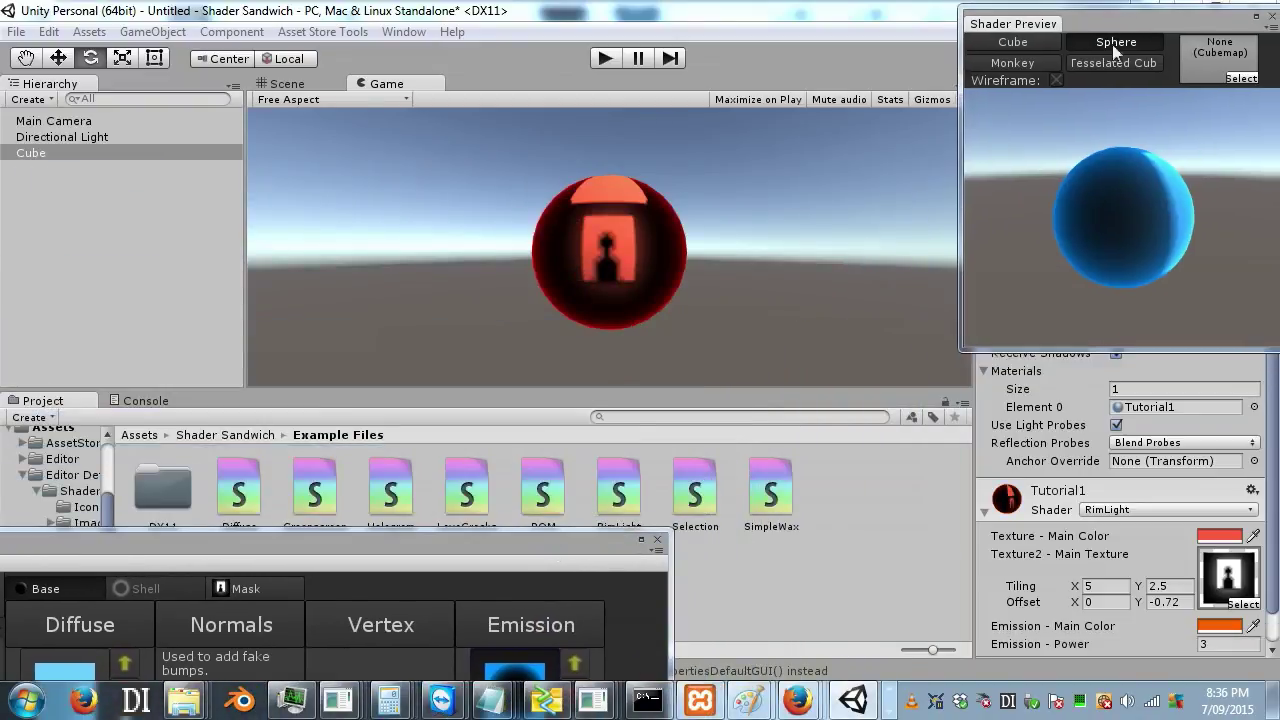
pyautogui.moveTo(1104, 612); pyautogui.dragTo(1065, 605)
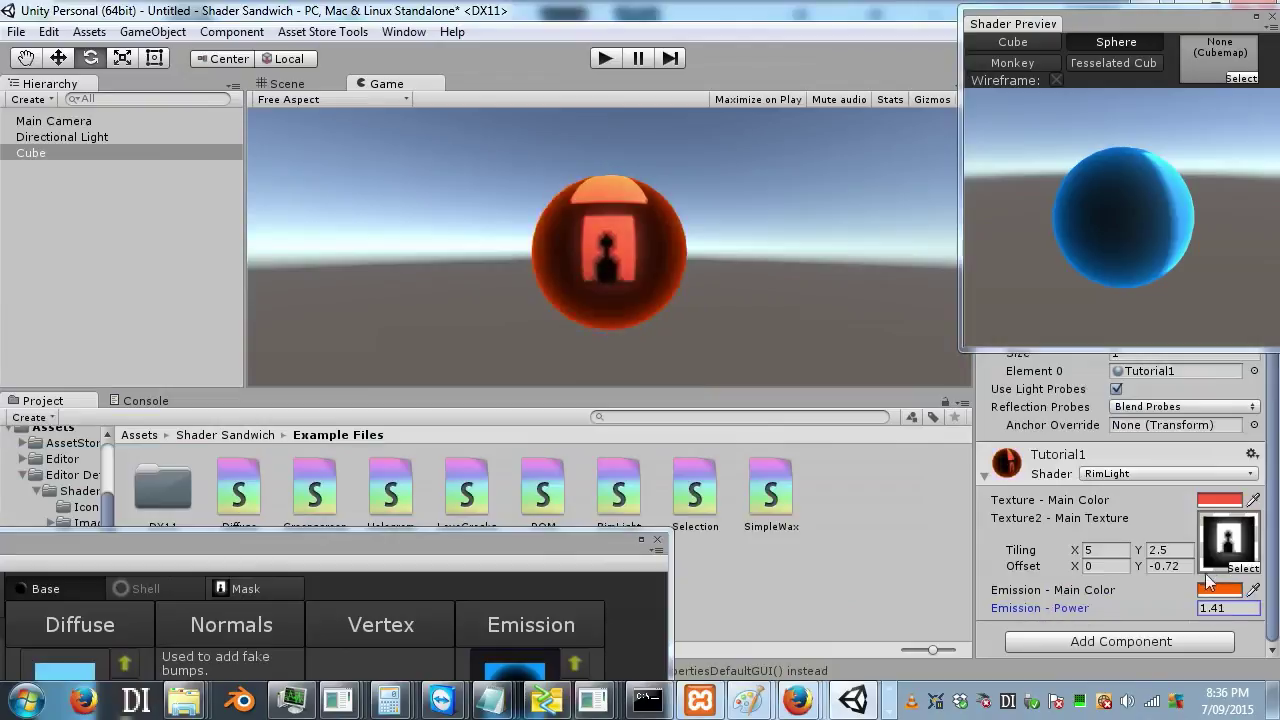
# Step: Change the material's Emission - Main Color to a yellower orange, about R 255, G 142, B 0
pyautogui.click(1206, 588)
pyautogui.moveTo(893, 355); pyautogui.dragTo(903, 448)
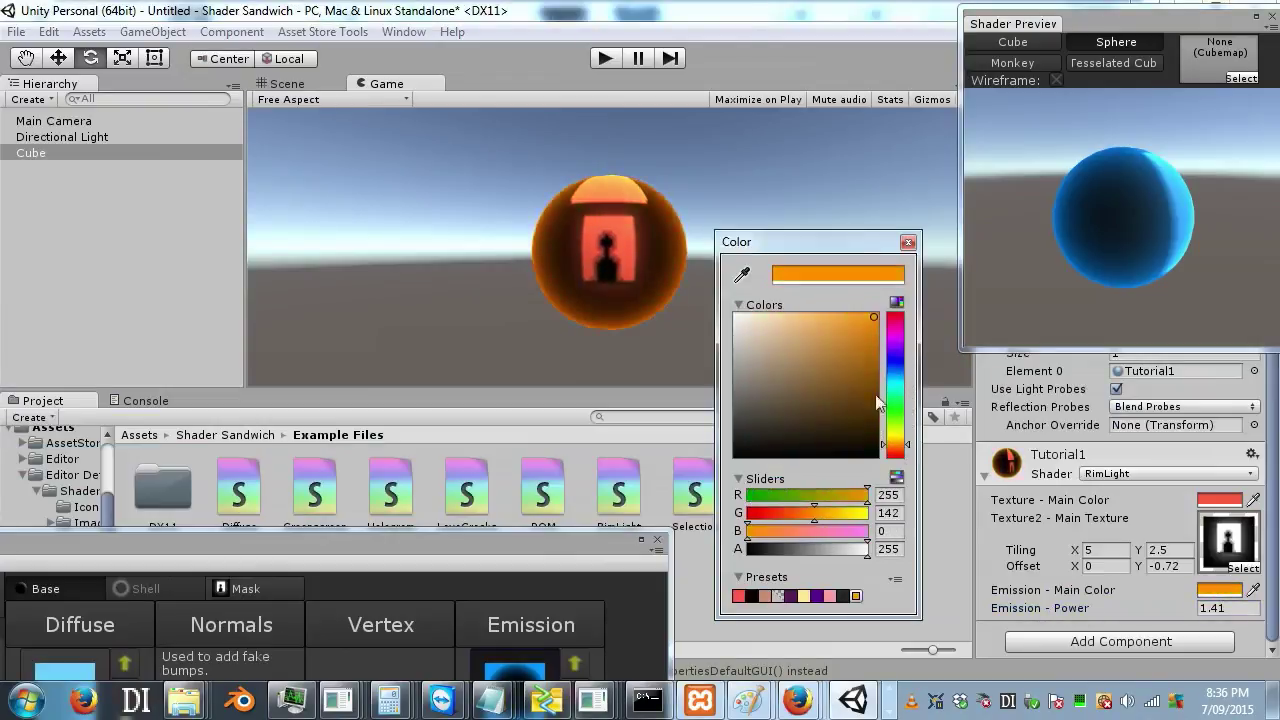
pyautogui.click(748, 10)
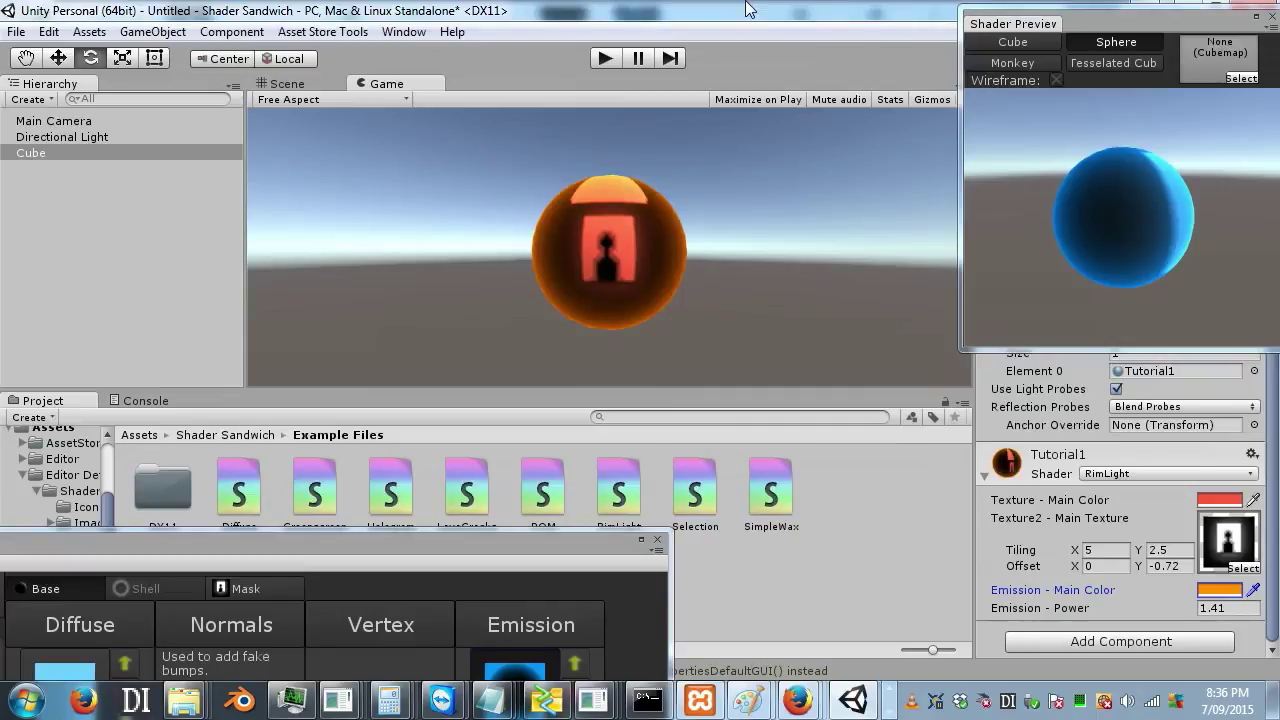